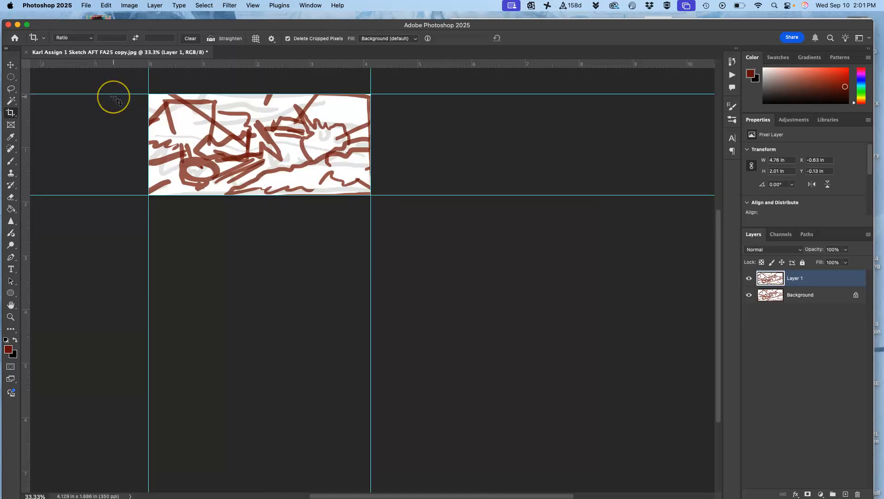
- Open the assignment sketch JPG from the desktop with Adobe Photoshop 2025 and move the Photoshop window back up to fill the screen
scroll(116, 97, "up", 5)
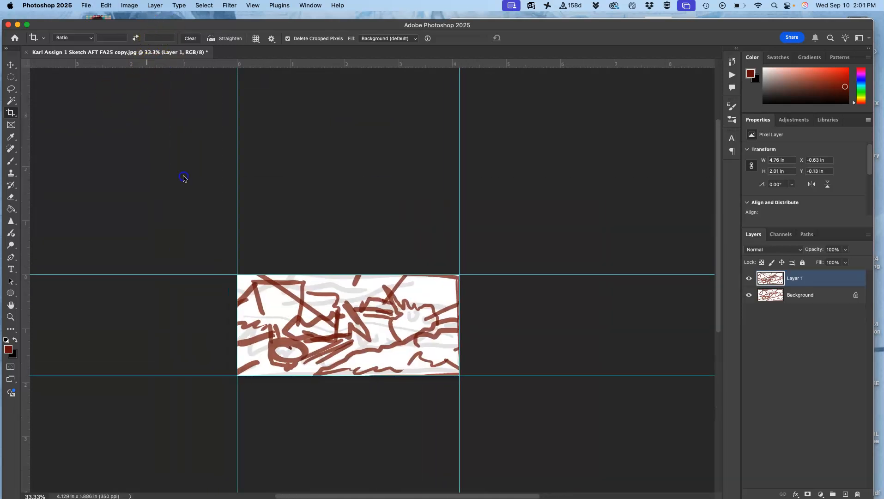
left_click_drag(247, 24, 247, 198)
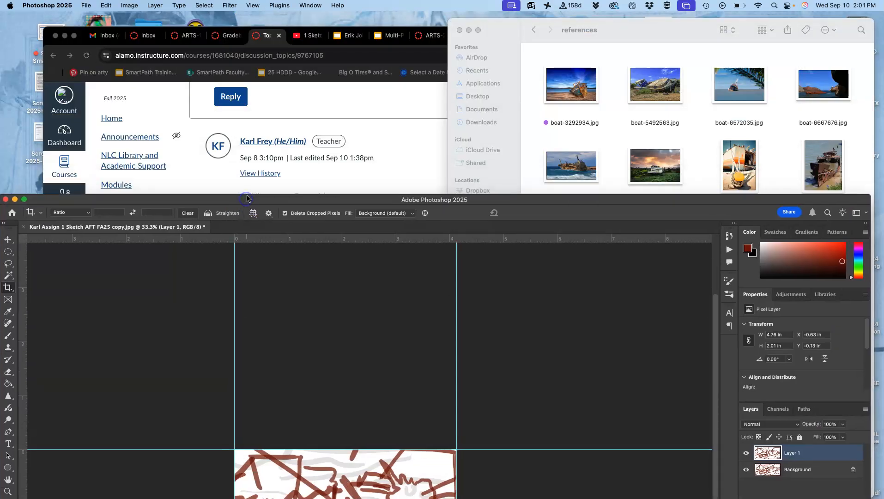
key("F11")
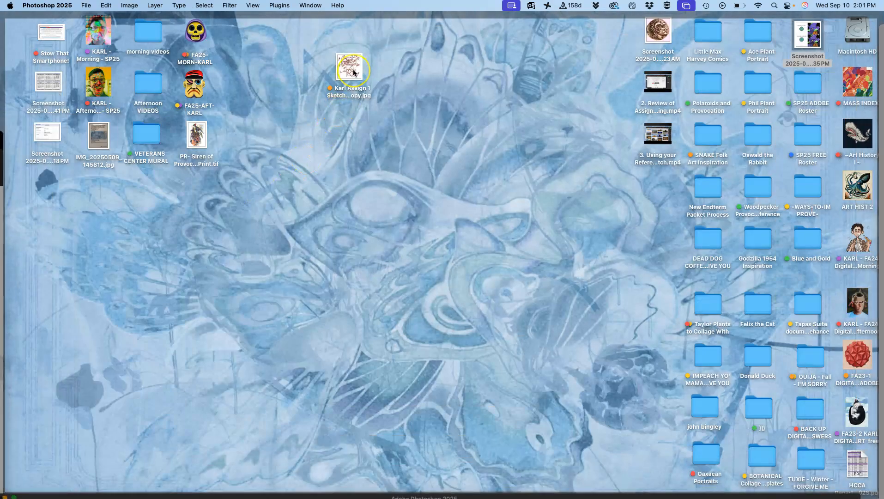
right_click(353, 73)
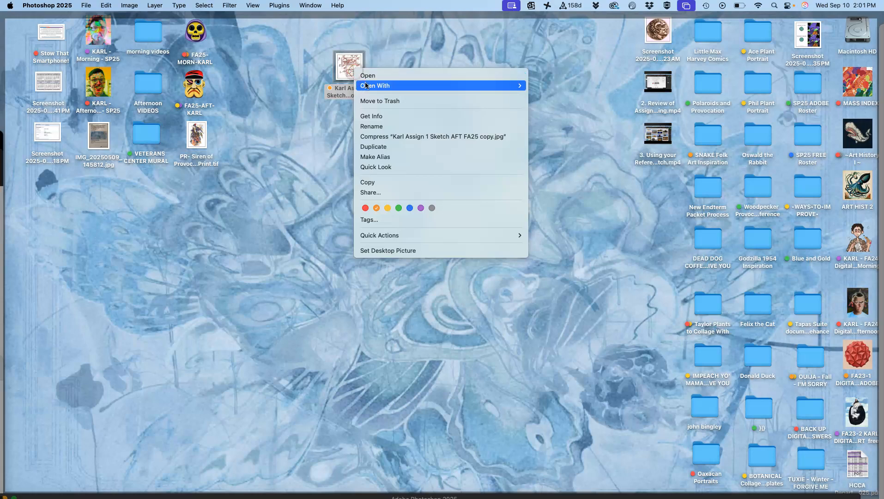
mouse_move(366, 87)
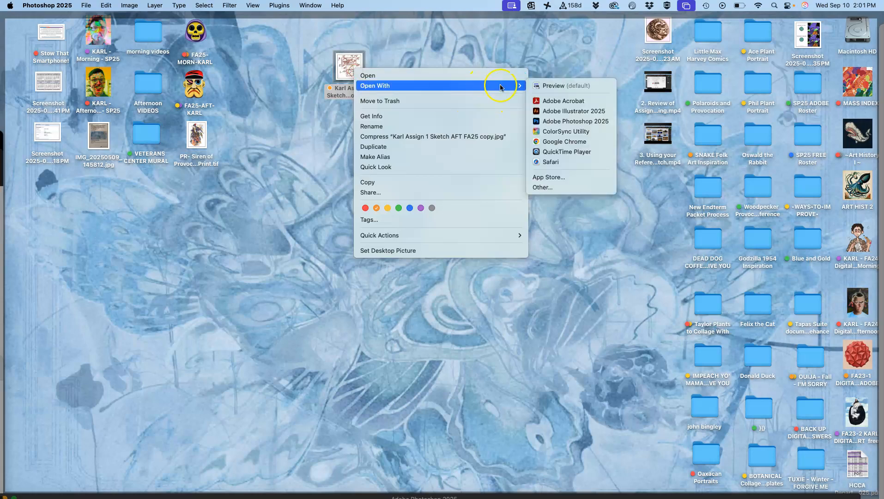
left_click(537, 121)
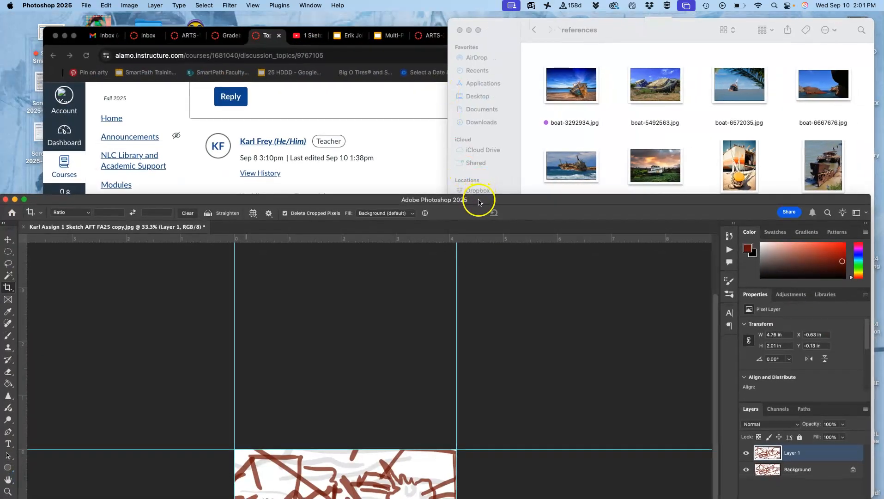
left_click_drag(481, 200, 473, 14)
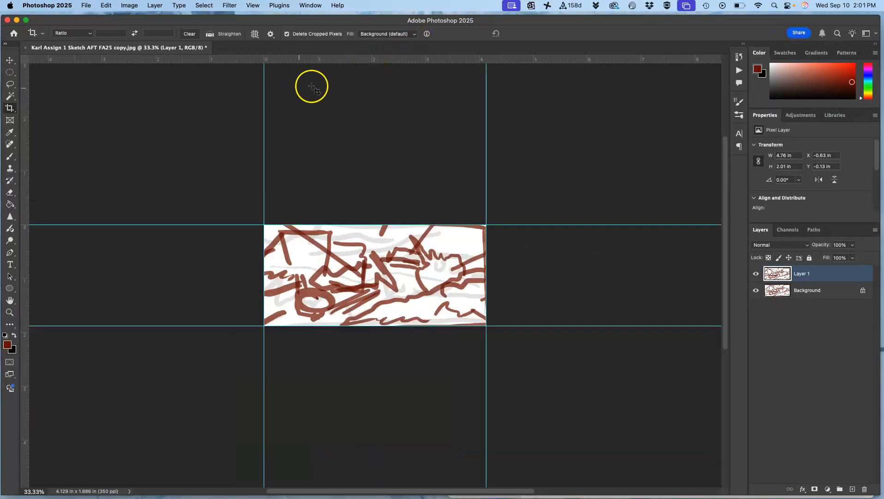
- Review the document's history states from the last New Guide through Crop, Layer Via Copy and Free Transform
left_click(10, 60)
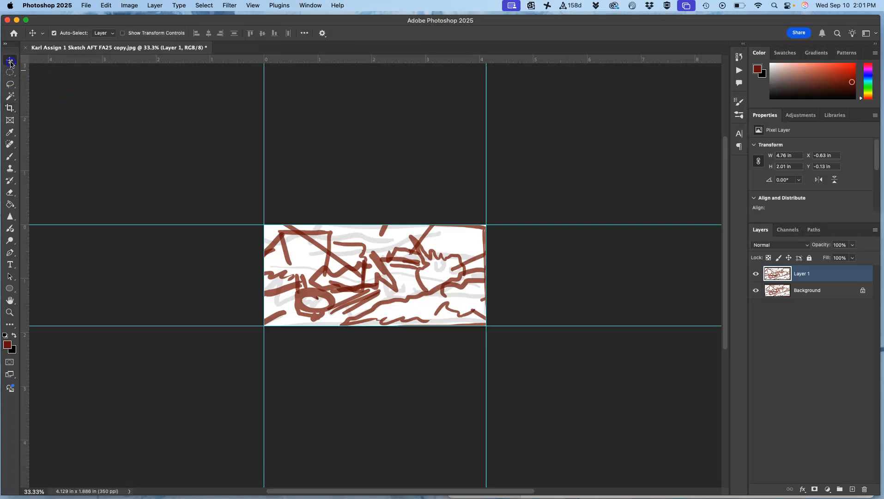
left_click(739, 56)
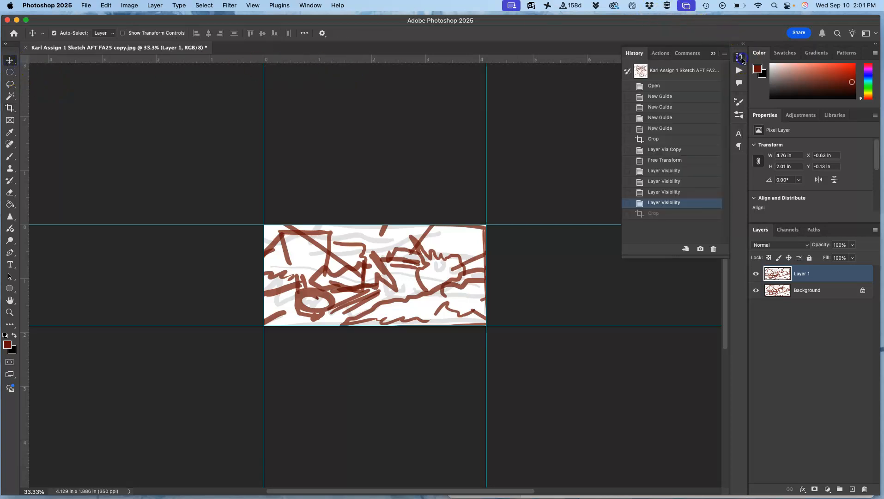
left_click(666, 128)
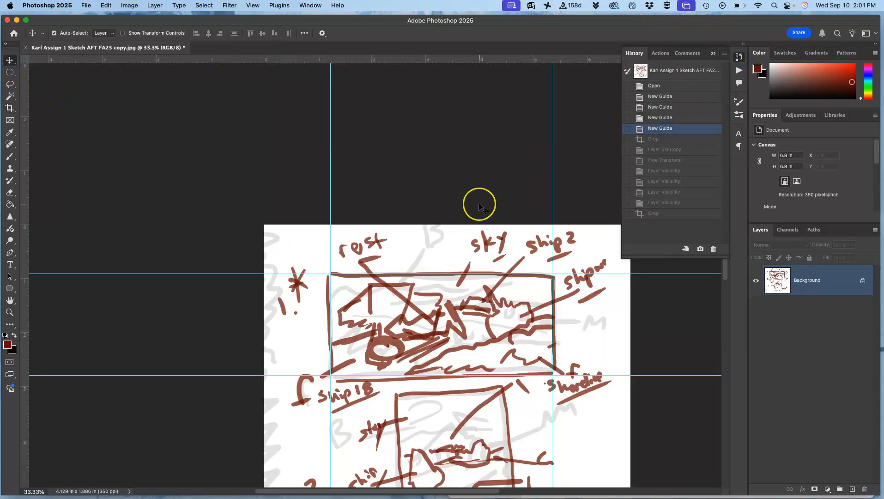
scroll(479, 203, "down", 5)
scroll(423, 196, "up", 5)
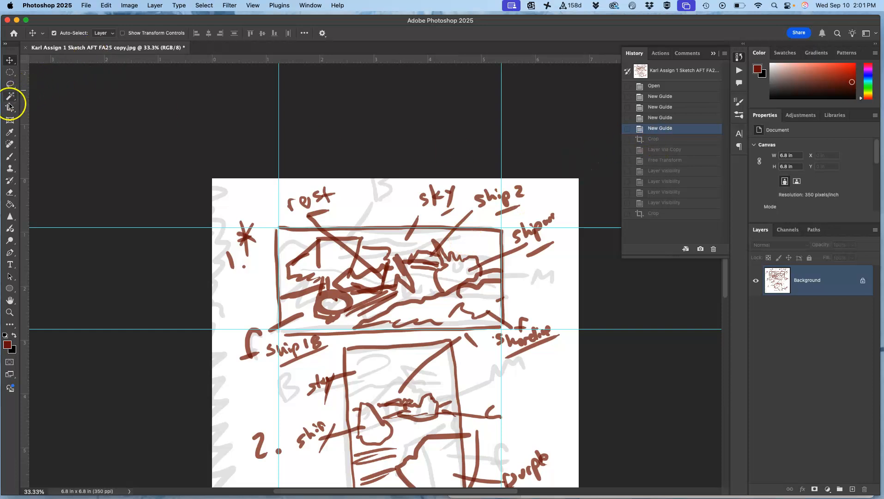
left_click(654, 139)
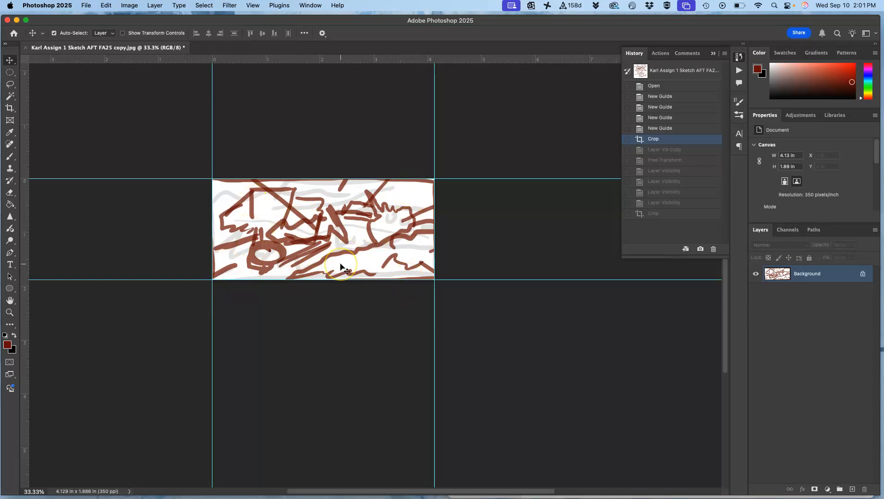
left_click(663, 150)
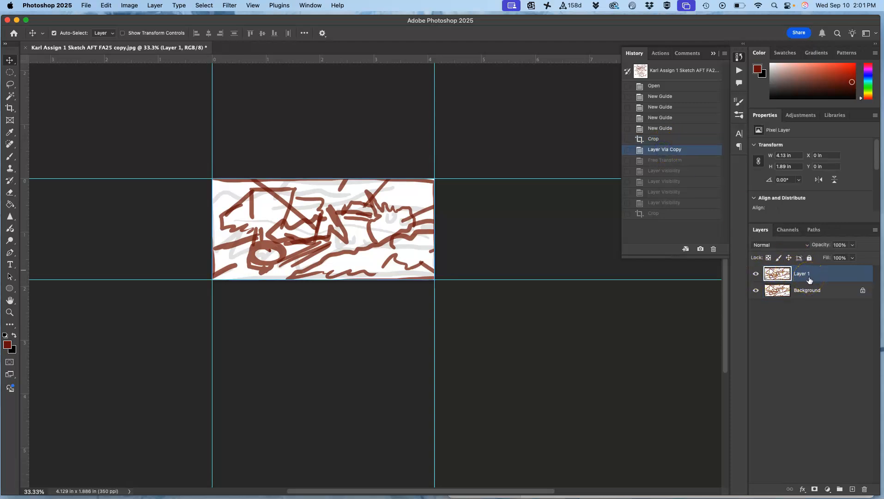
left_click(667, 161)
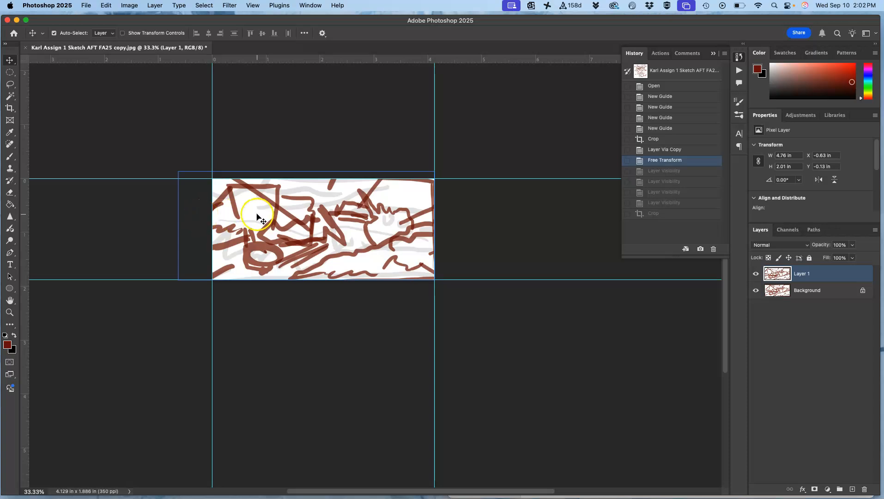
- Toggle the visibility of Layer 1 repeatedly to compare the transformed sketch with the Background, leaving it visible
left_click(755, 273)
left_click(755, 273)
left_click(755, 273)
left_click(755, 273)
left_click(755, 274)
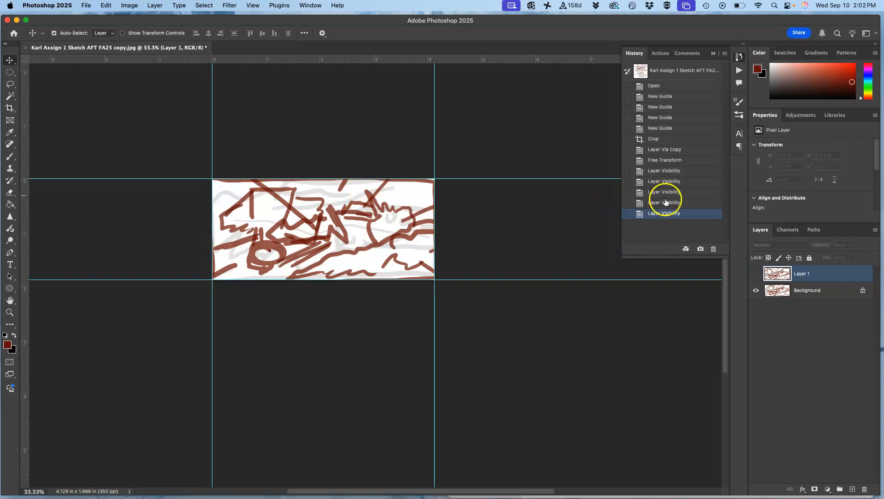
left_click(755, 274)
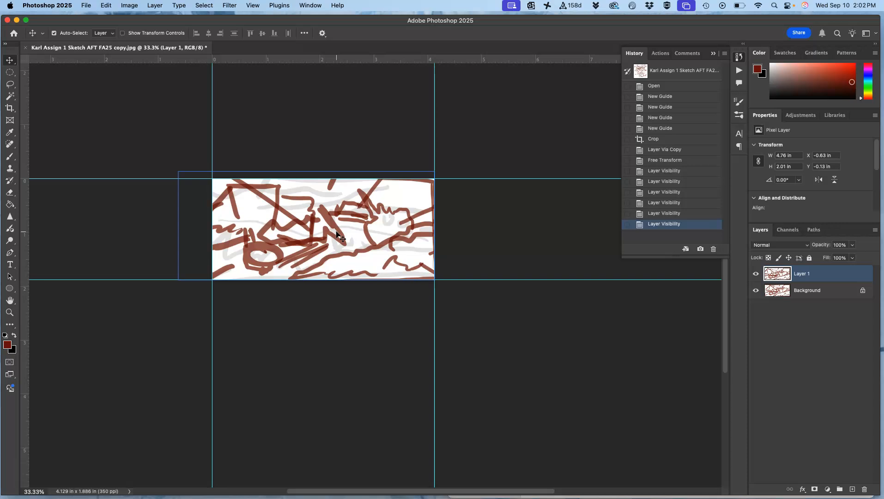
- Crop the document to its current canvas bounds with Delete Cropped Pixels on, trimming the overhanging parts of Layer 1
left_click(9, 109)
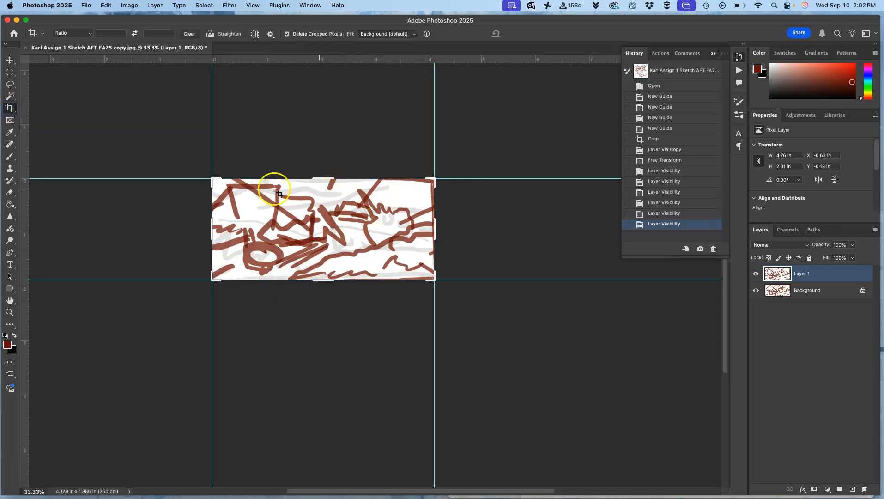
left_click(428, 191)
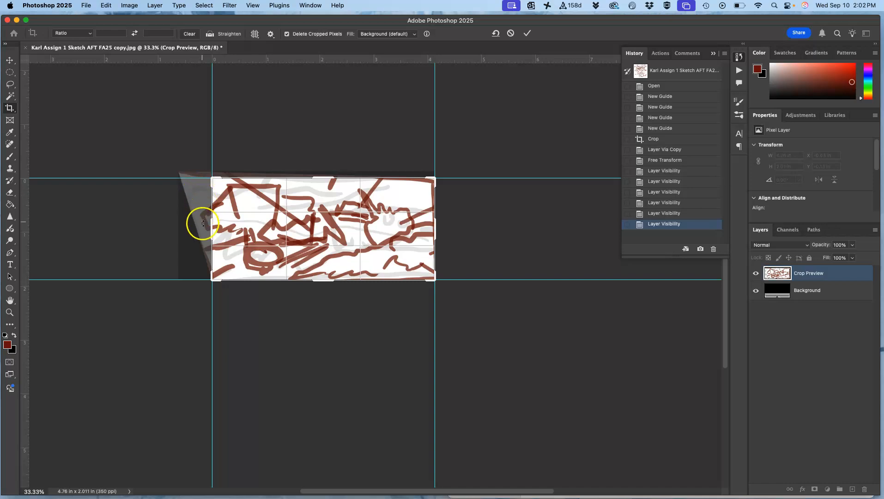
key("Return")
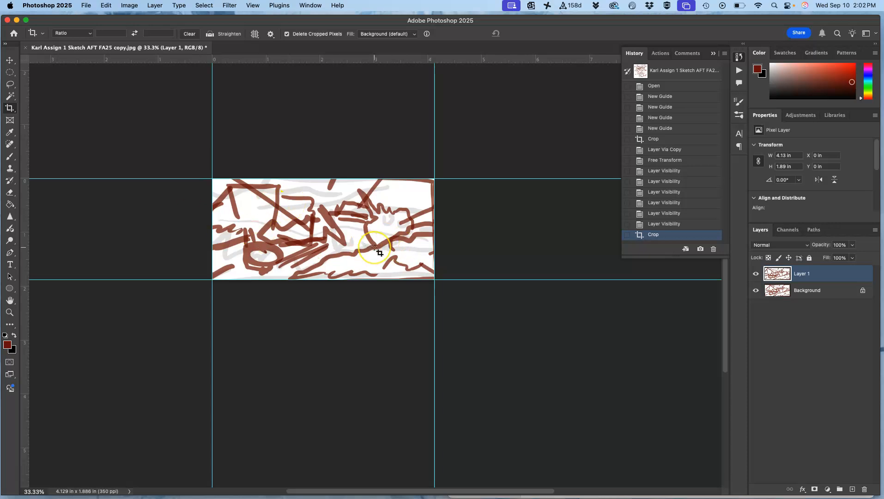
- Open the original sketch JPG from the desktop in Preview and bring the references folder window forward beside it
left_click_drag(344, 23, 371, 217)
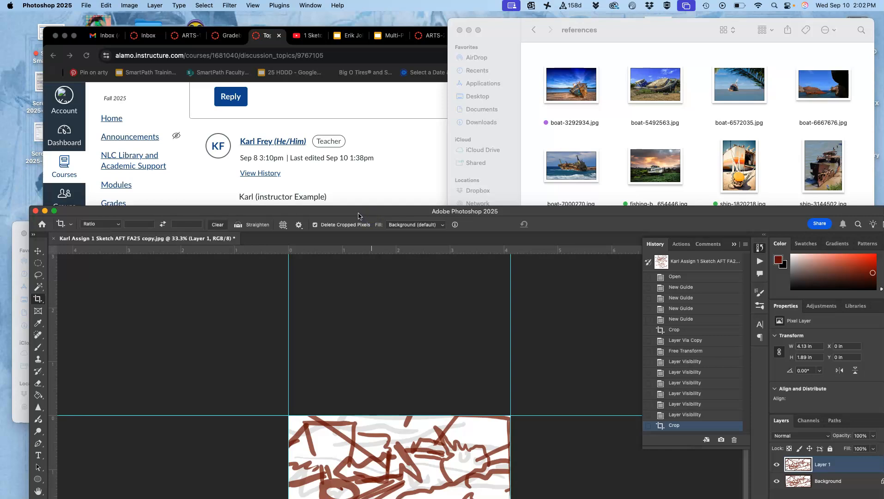
key("F11")
double_click(349, 69)
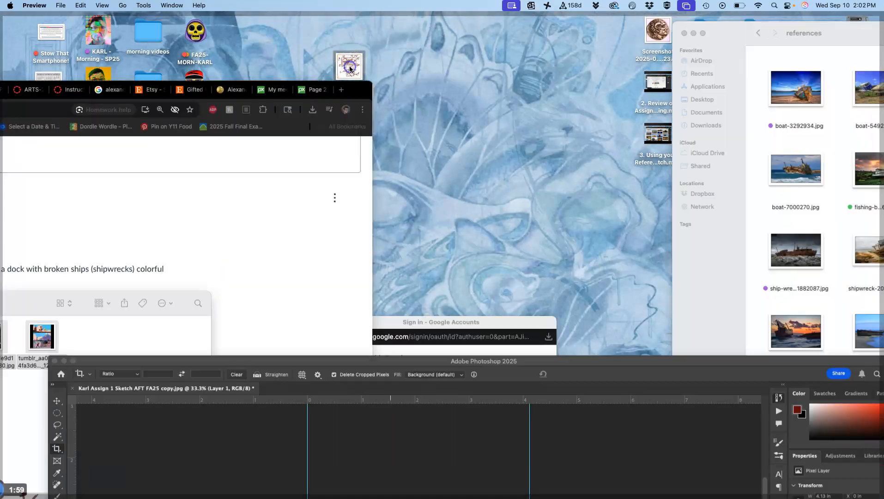
left_click(74, 27)
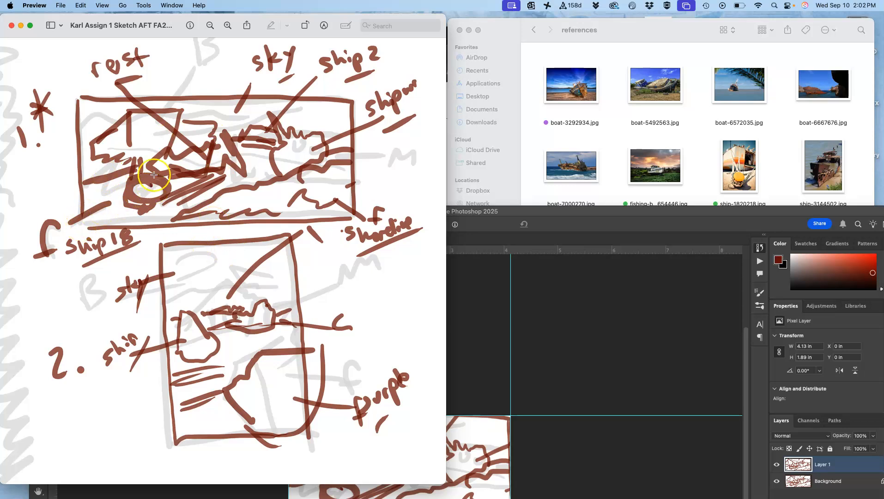
left_click(620, 142)
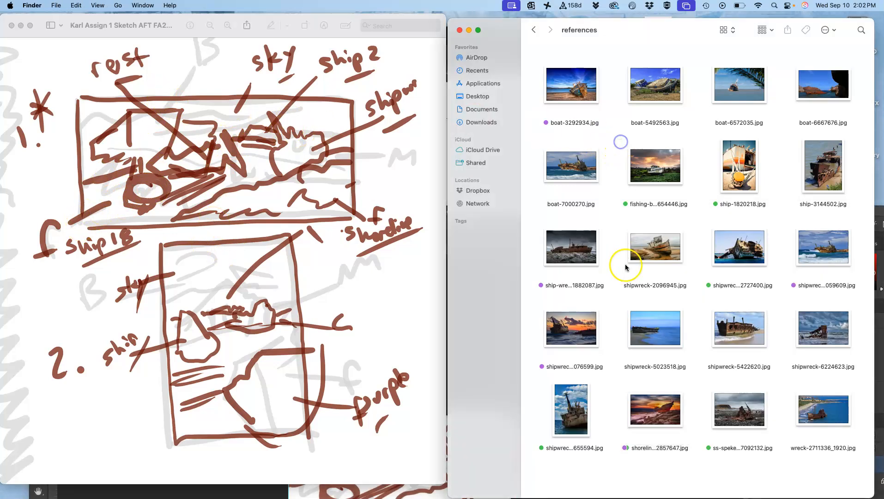
- Switch back to Photoshop, reposition its window to fill the screen and apply the pending crop at the canvas edges
left_click(394, 484)
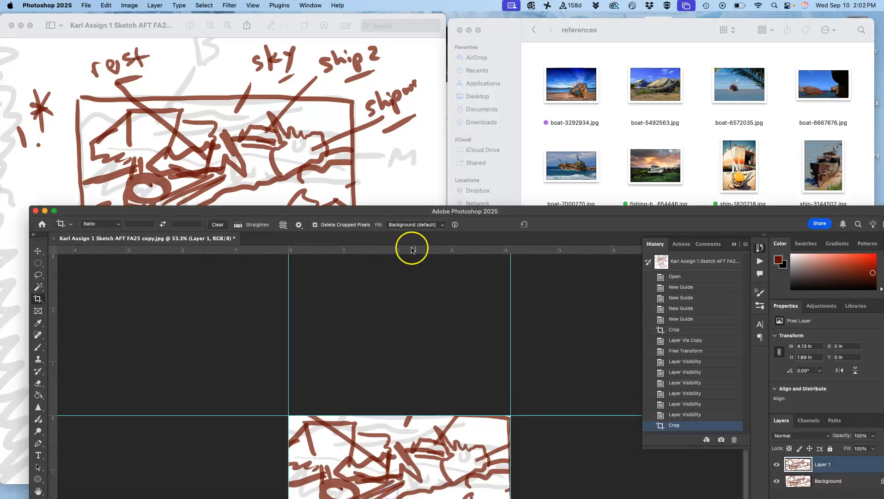
left_click(369, 205)
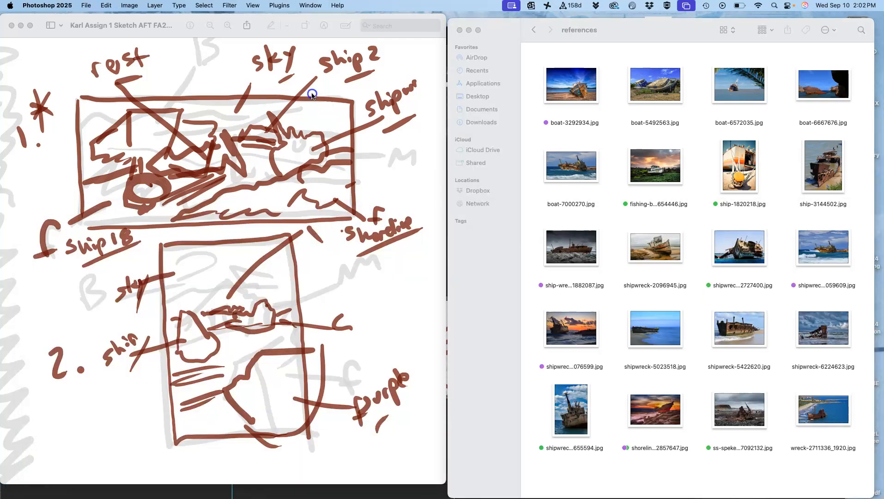
left_click(330, 487)
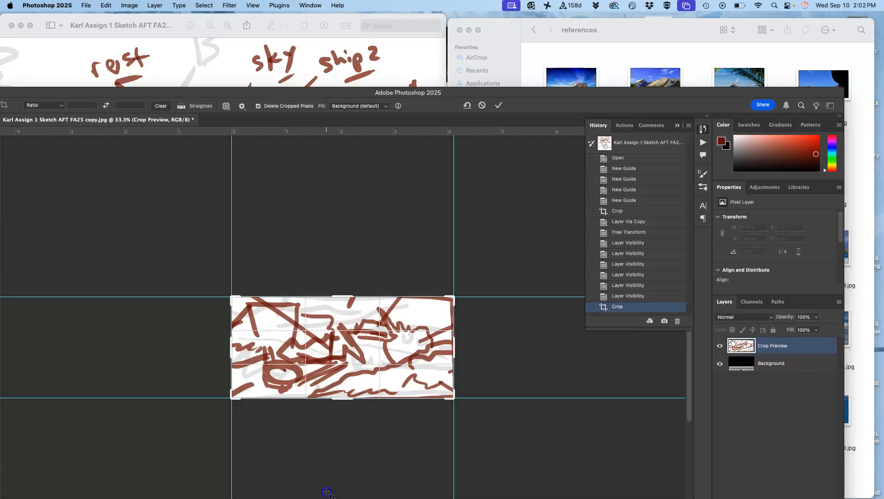
left_click(444, 87)
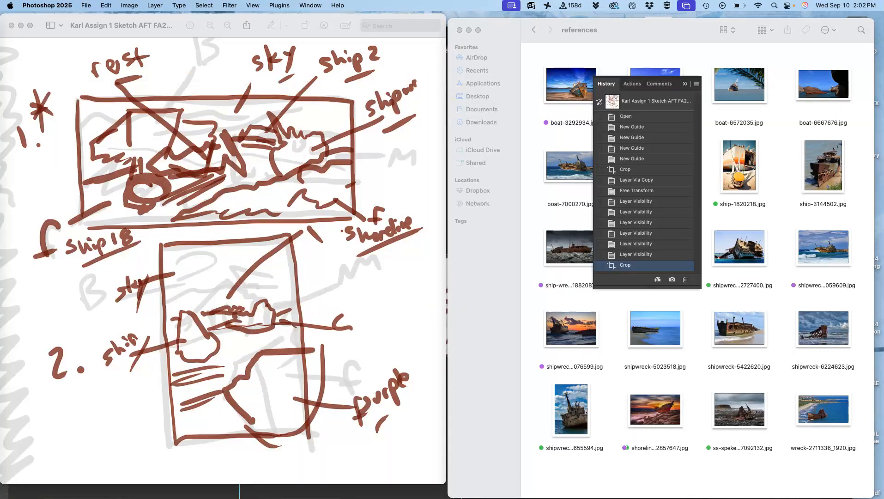
mouse_move(7, 69)
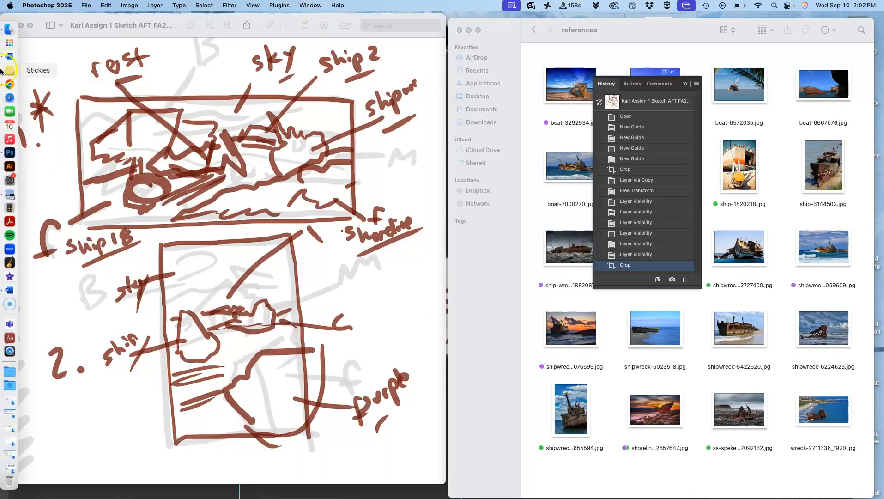
left_click(12, 153)
left_click_drag(246, 43, 269, 24)
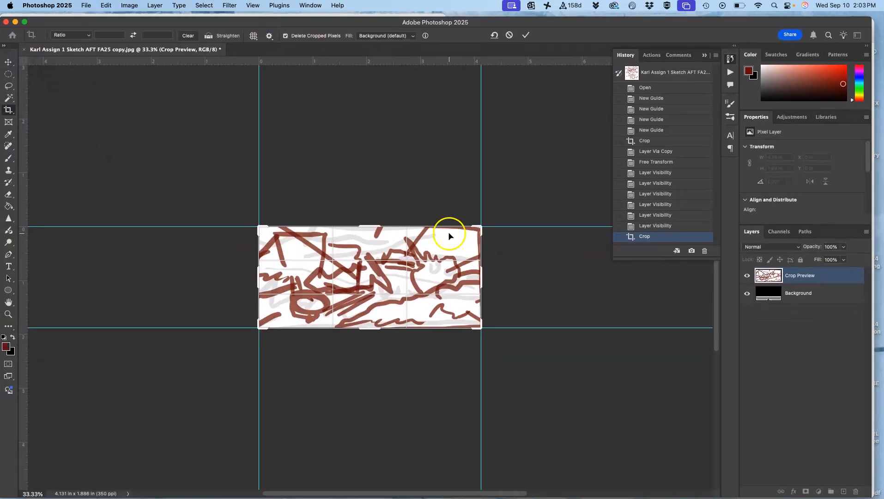
double_click(469, 240)
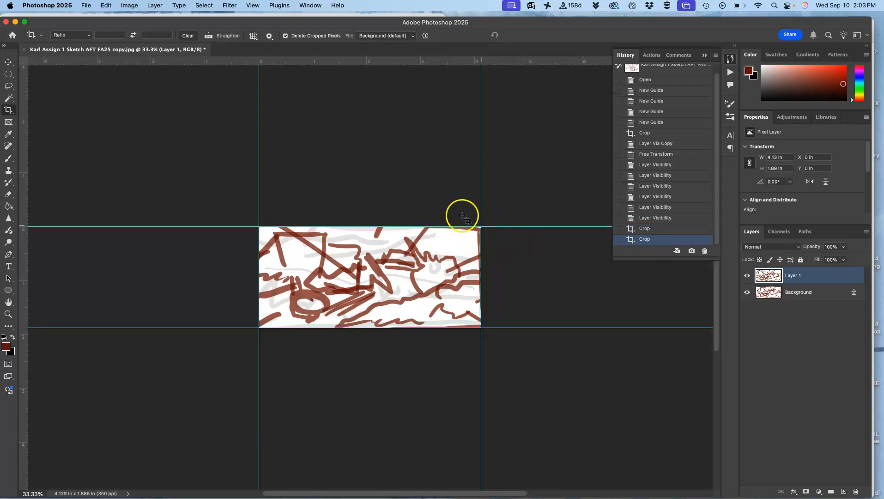
- Open the image size settings and try a width of 14 inches, followed by a height of 8 inches, with proportions linked
left_click(129, 7)
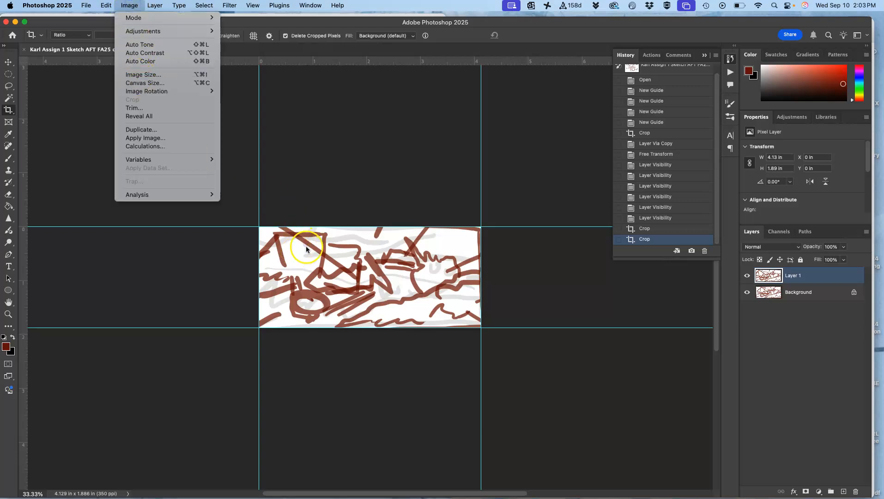
left_click(160, 76)
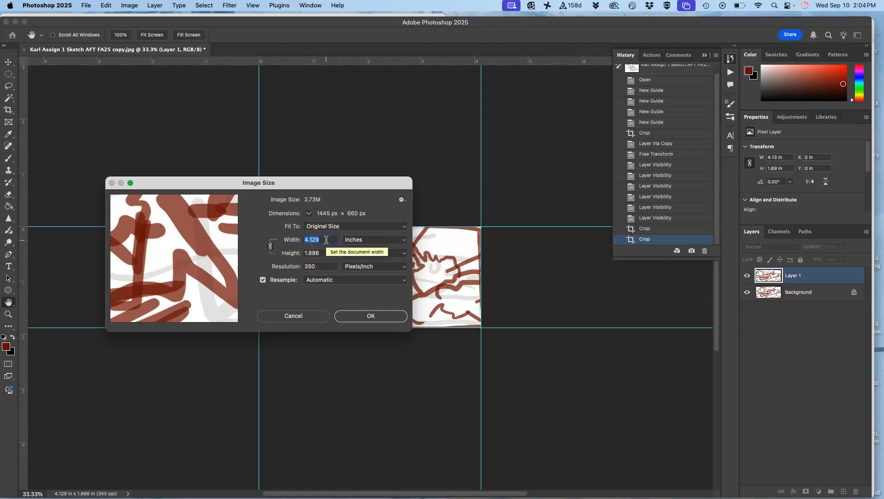
type("14")
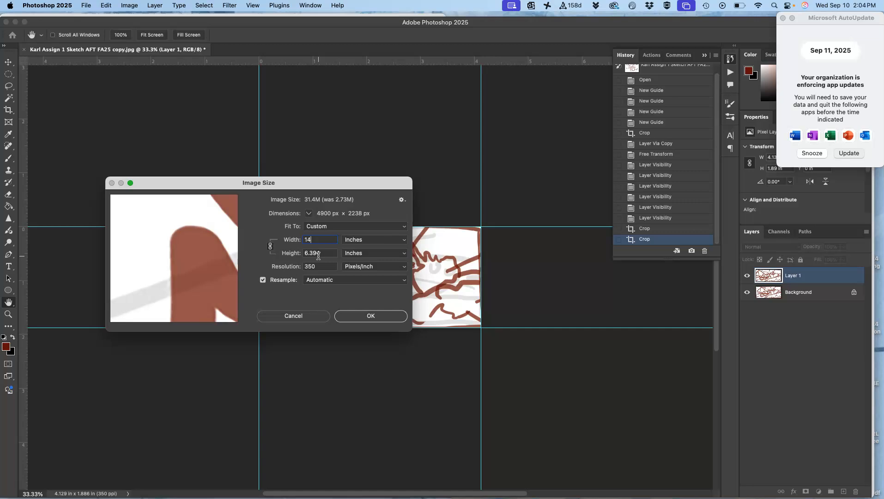
left_click_drag(326, 254, 298, 253)
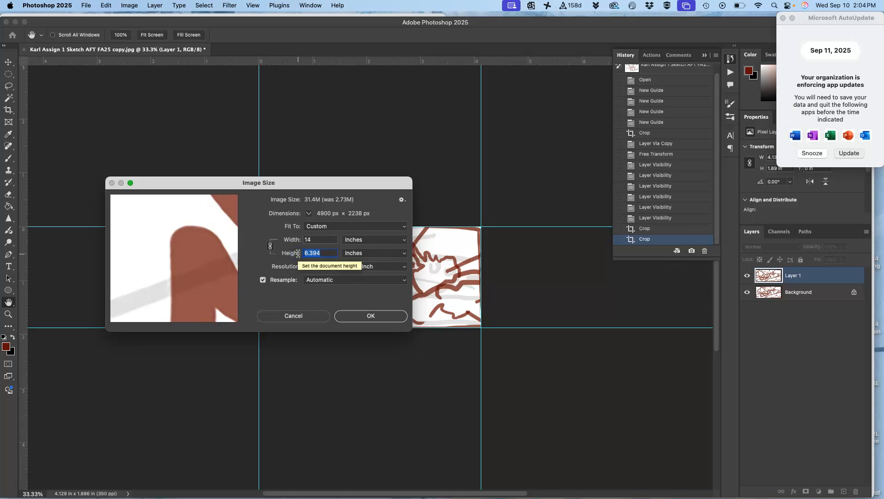
type("8")
left_click(306, 251)
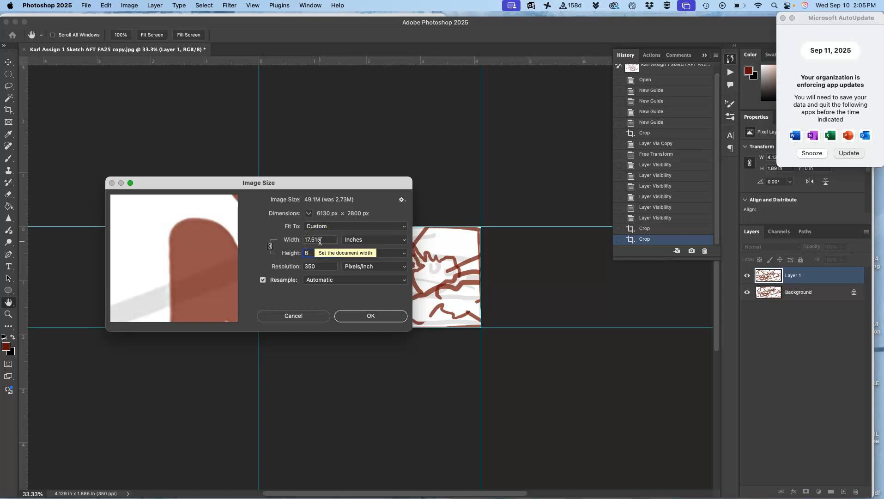
left_click(320, 240)
- Try a resolution of 300, return it to 350 pixels/inch, set the height to 9 inches and apply the image resize
double_click(309, 266)
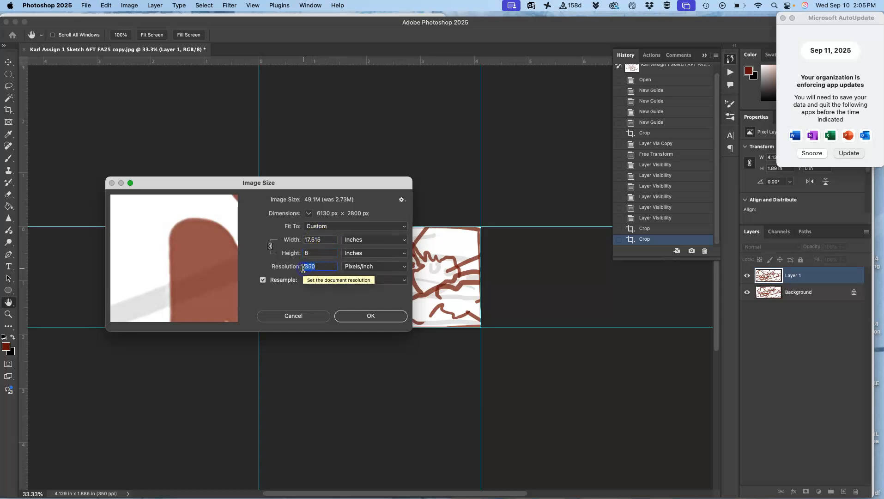
type("300")
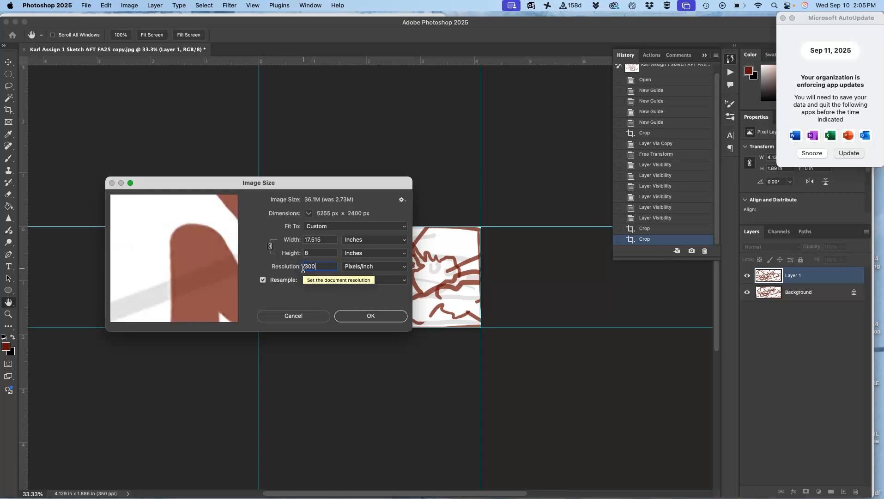
key("BackSpace")
key("BackSpace")
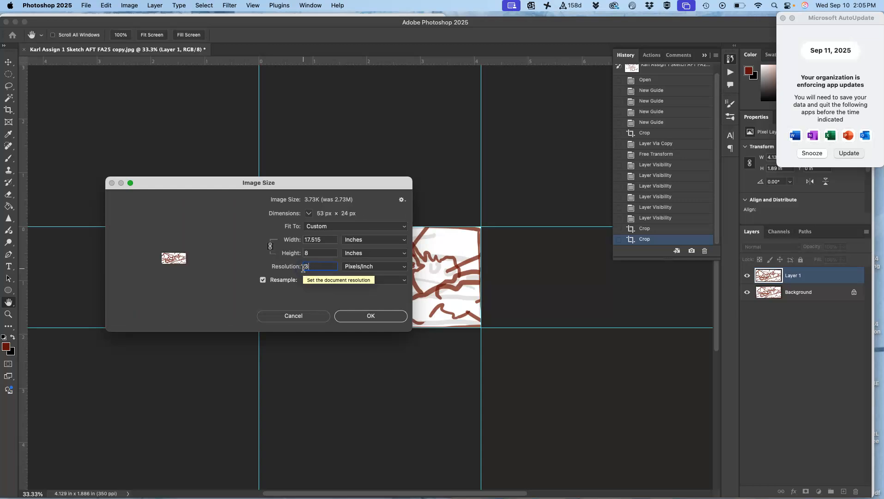
type("50")
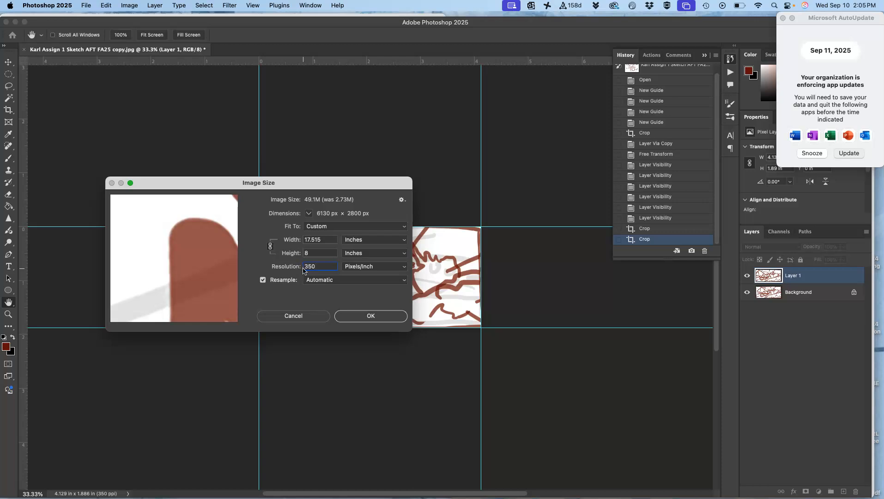
left_click(314, 252)
type("9")
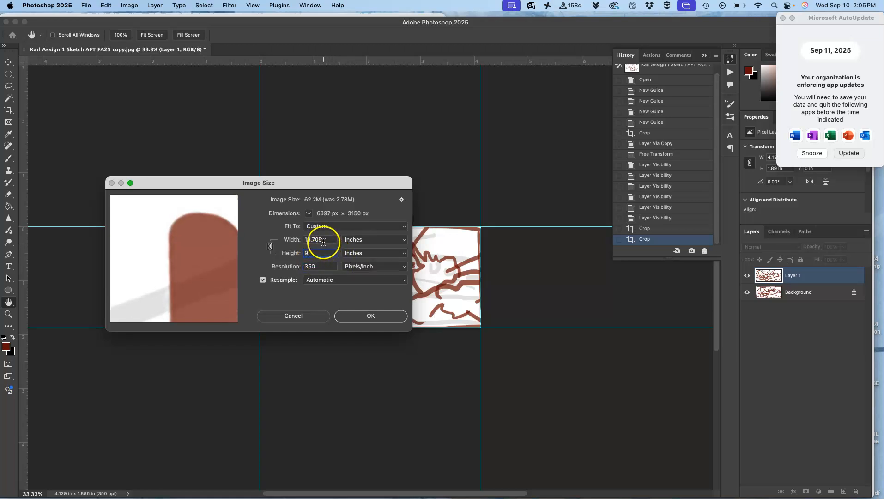
left_click(360, 314)
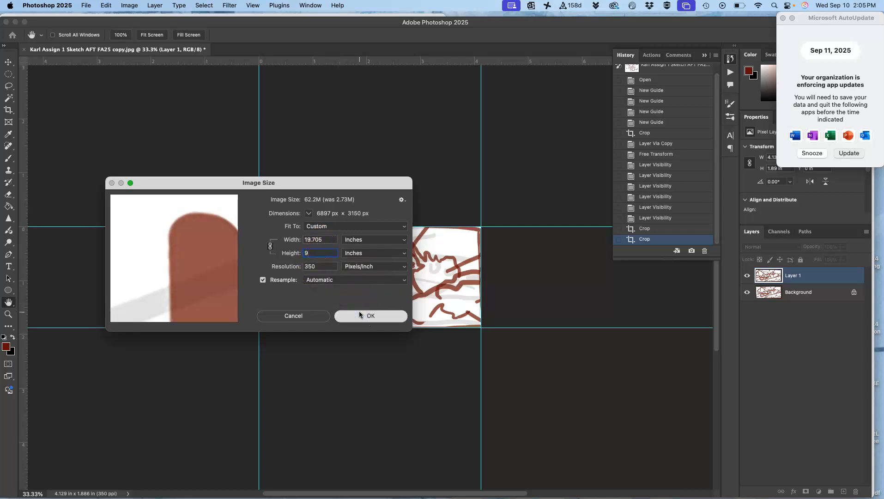
- Examine the resized sketch at high magnification, as a full-canvas view and zoomed well out
key("super+equal")
key("super+equal")
key("super+equal")
key("super+equal")
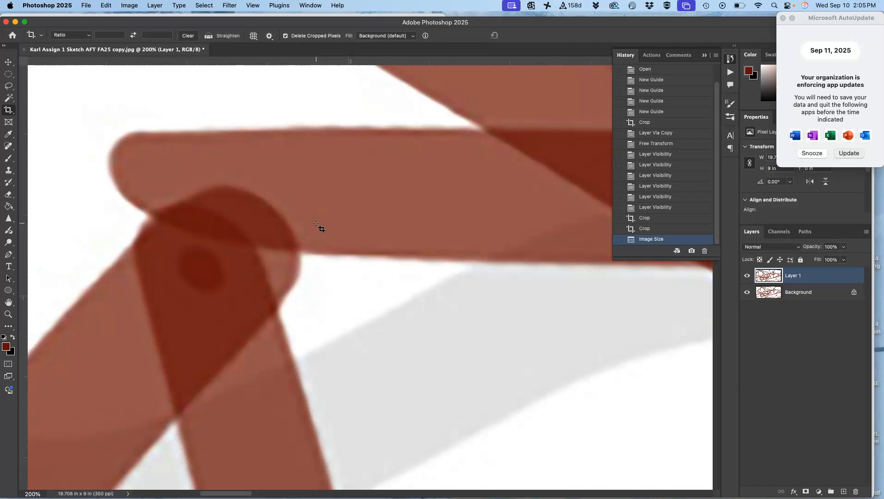
key("super+0")
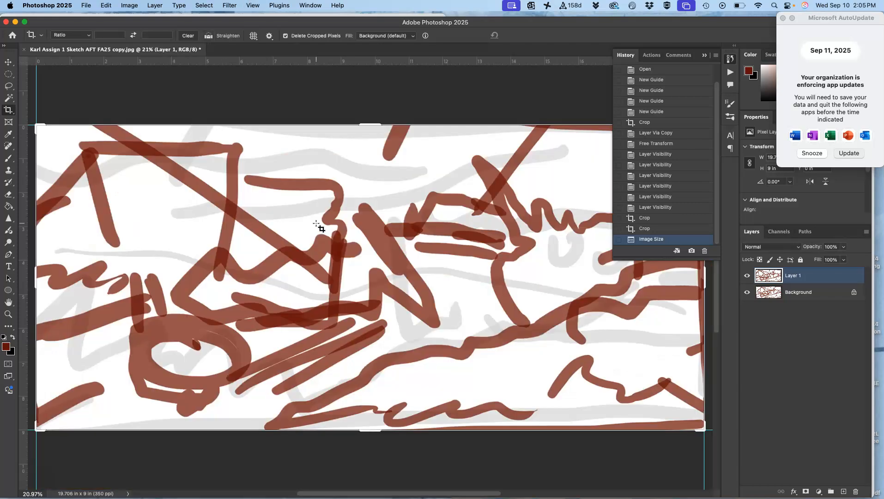
key("super+minus")
key("super+minus")
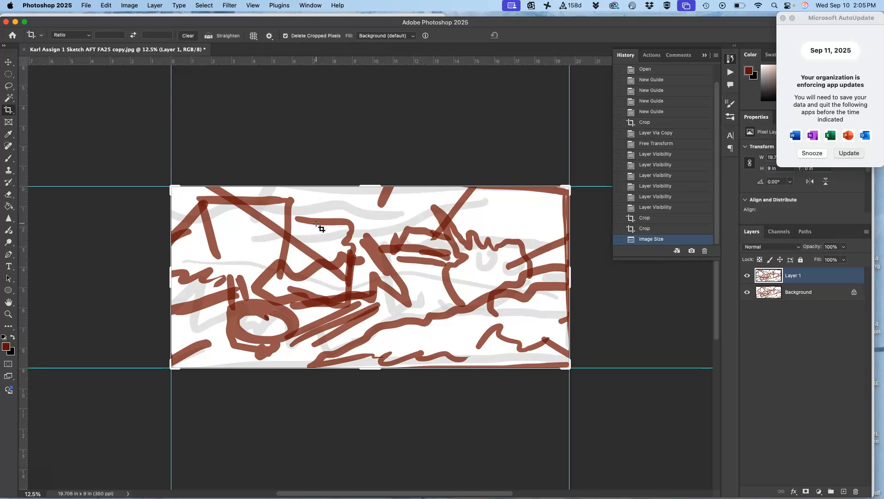
key("super+minus")
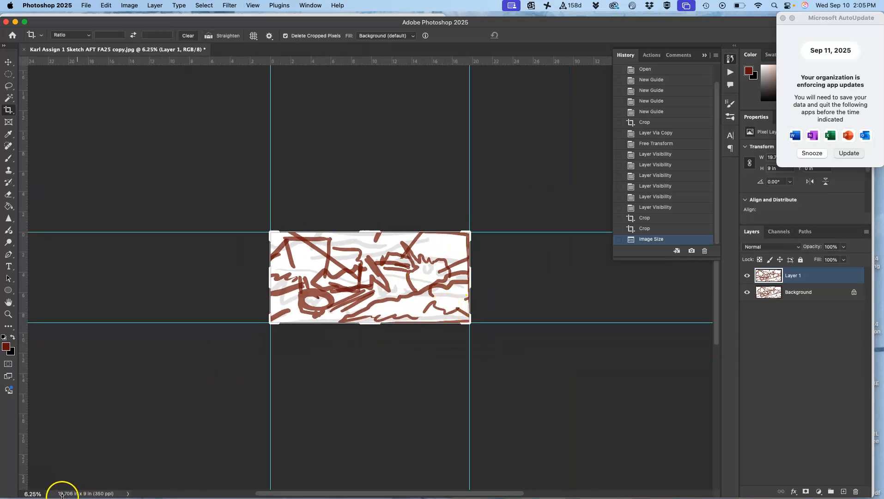
mouse_move(65, 495)
left_mouse_down()
mouse_move(148, 489)
mouse_move(103, 492)
mouse_move(315, 310)
mouse_move(347, 295)
left_mouse_up()
left_click(350, 249)
left_click(337, 218)
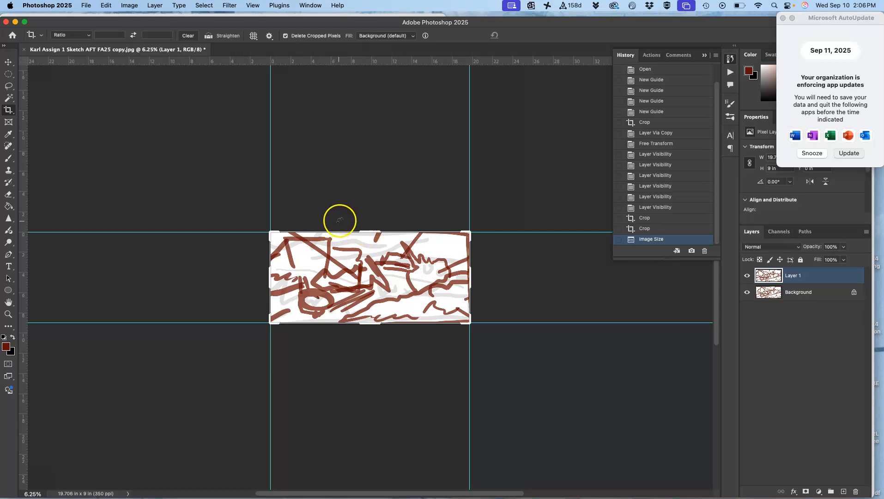
left_click(340, 255)
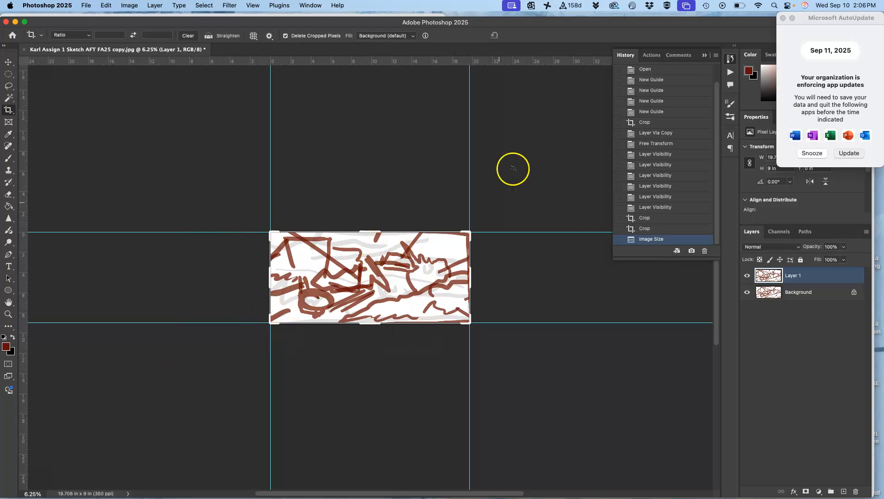
- Try placing boat-3292934.jpg from the references folder over the sketch and moving it past the canvas's upper edge, and cancel the placement
left_click_drag(552, 28, 546, 206)
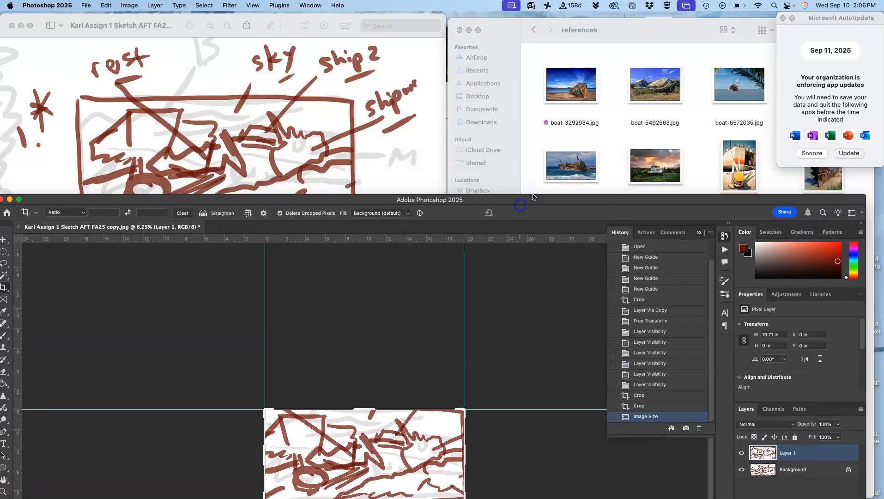
left_click_drag(586, 86, 409, 447)
scroll(409, 447, "up", 5)
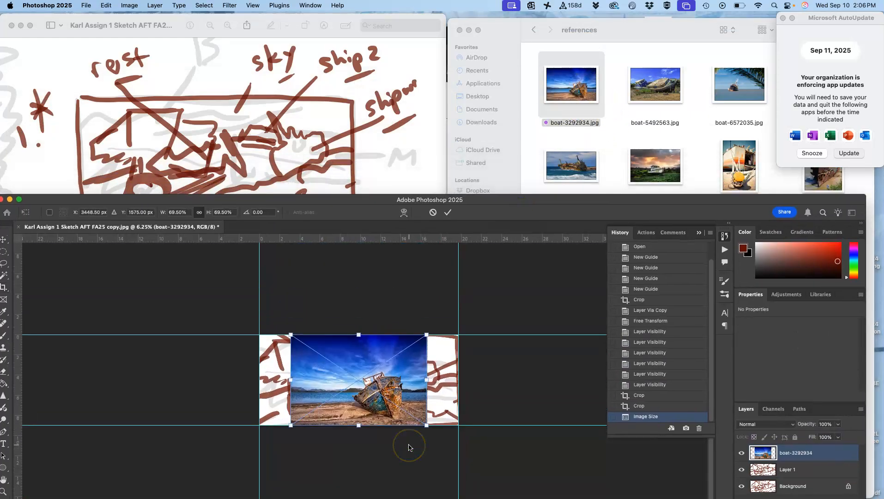
left_click_drag(394, 381, 420, 340)
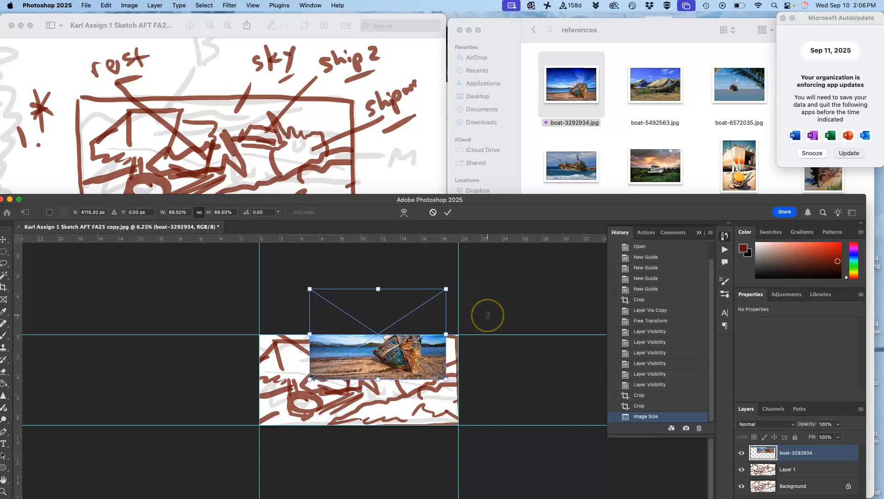
key("Escape")
key("c")
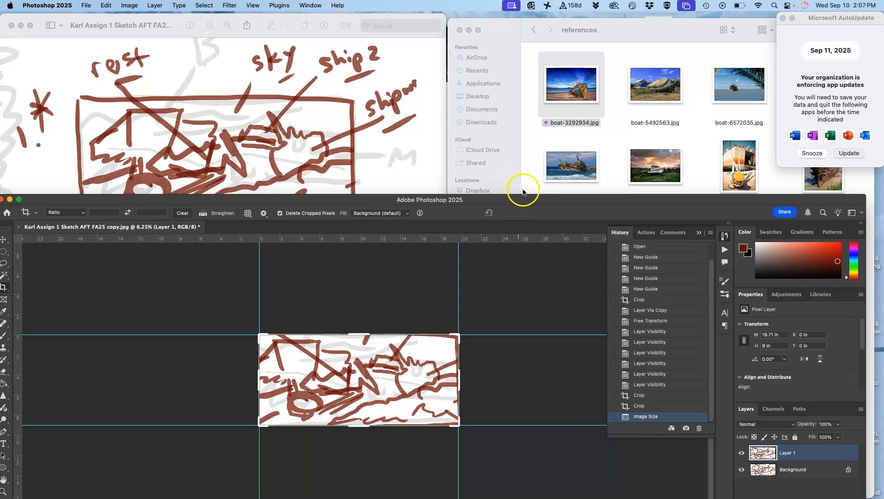
left_click_drag(517, 200, 529, 26)
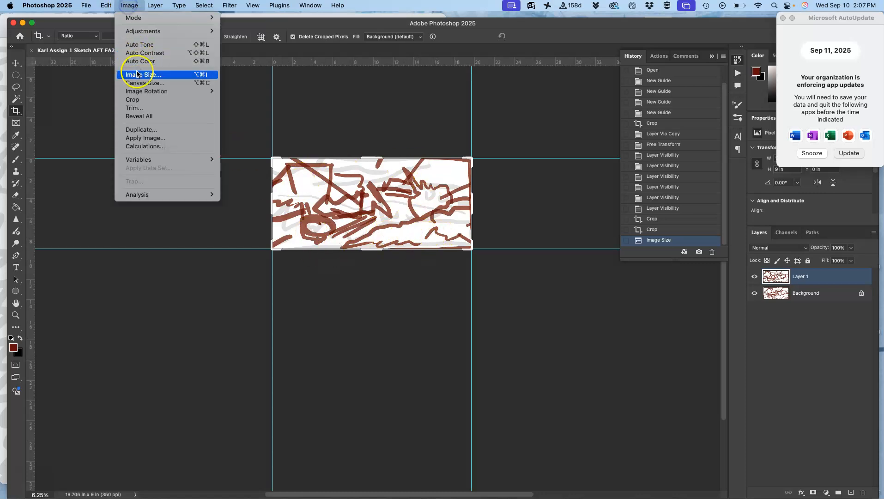
- Enlarge the canvas to 40 inches wide by 30 inches high, anchored at the centre with a gray extension color
left_click(268, 93)
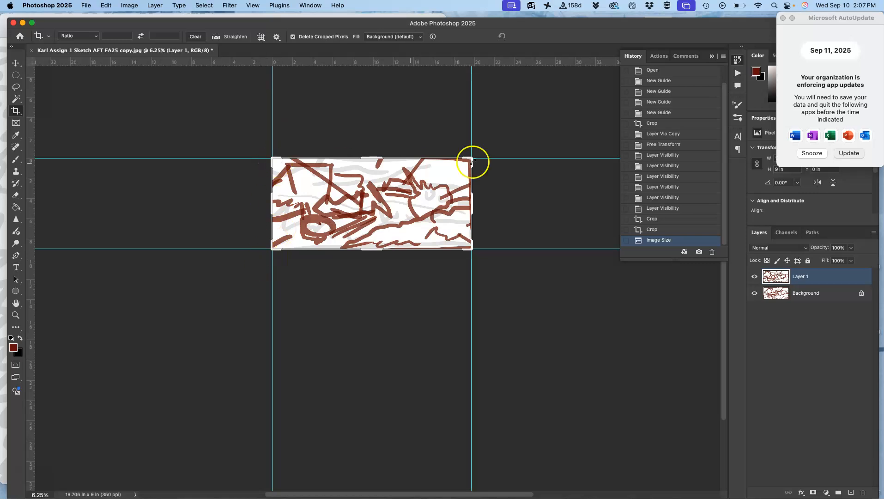
left_click(130, 5)
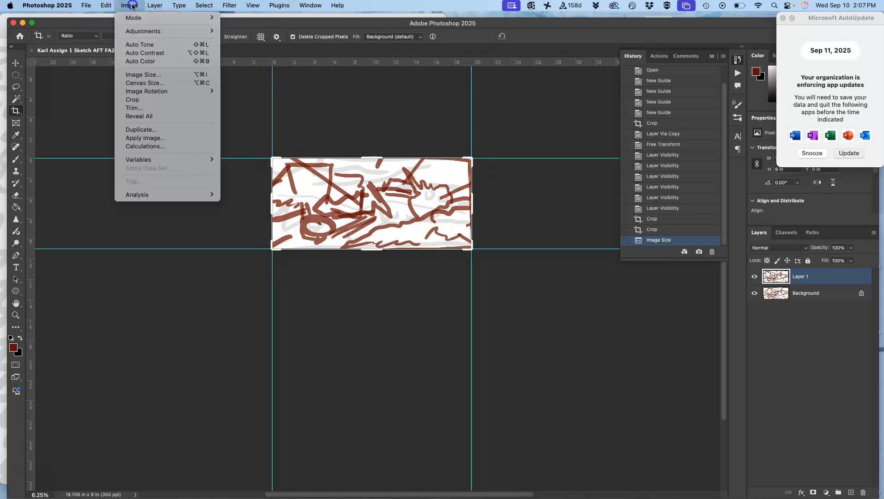
left_click(133, 84)
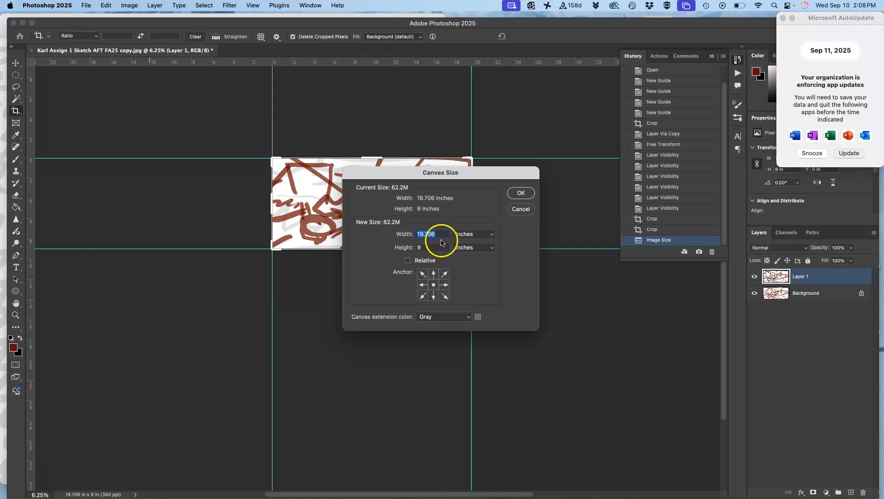
left_click_drag(439, 235, 419, 236)
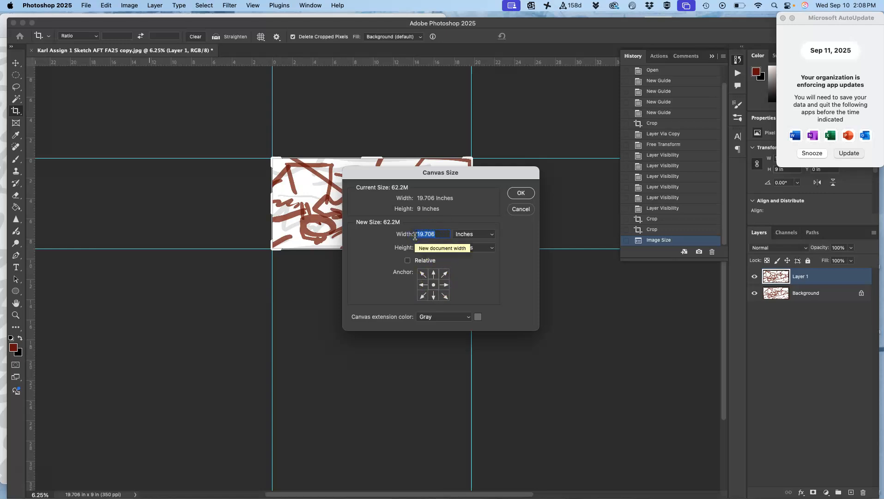
type("40")
left_click(418, 247)
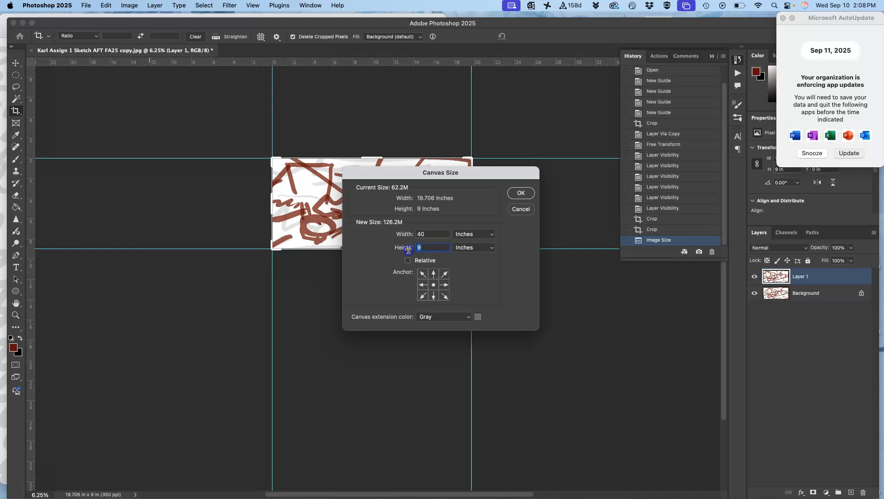
type("30")
left_click(438, 318)
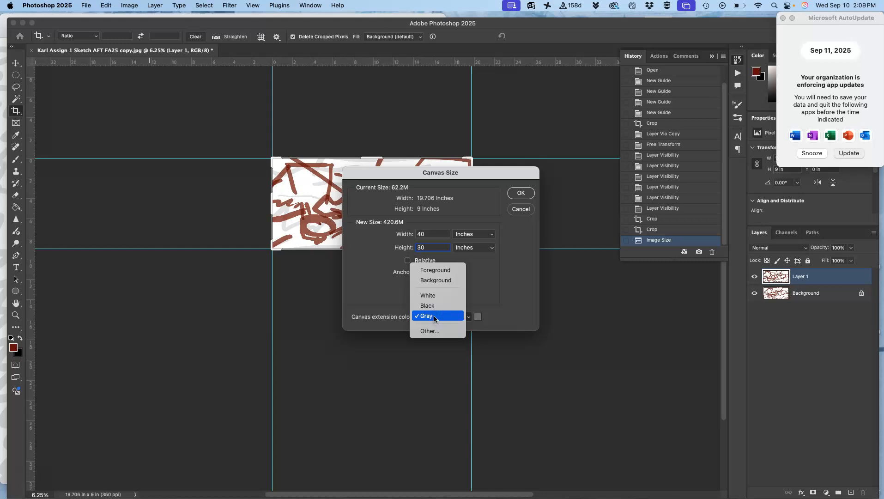
left_click(434, 317)
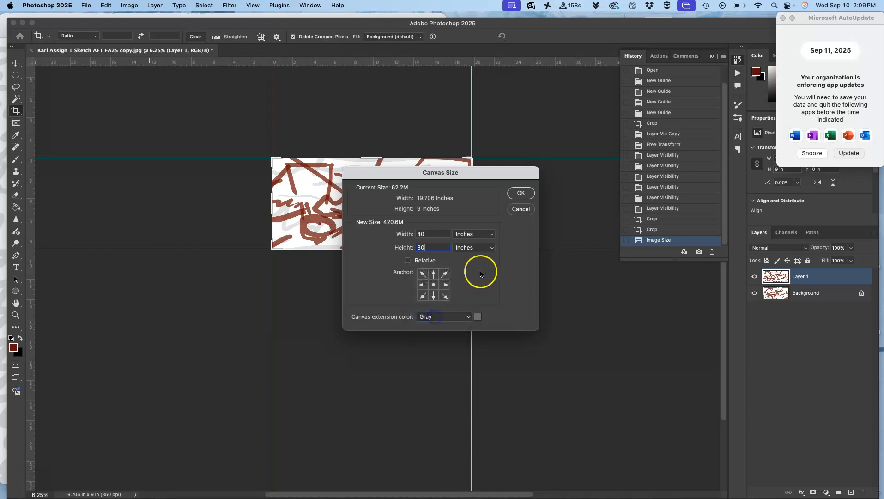
left_click(517, 195)
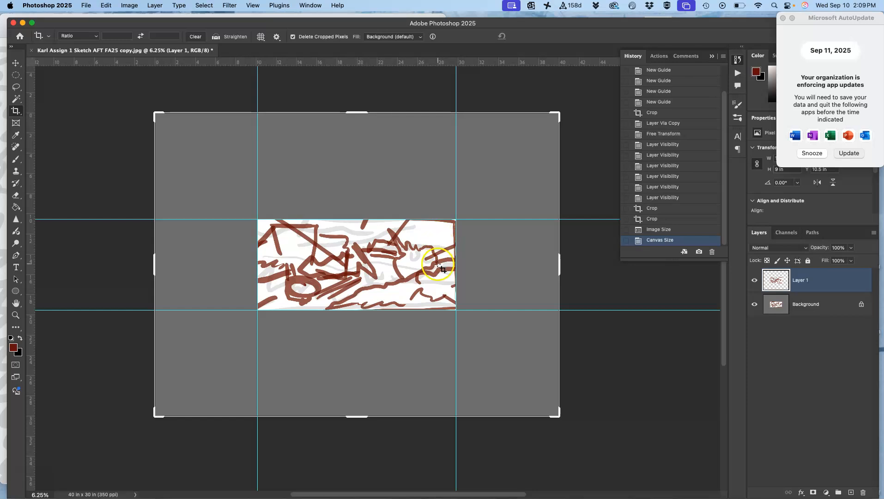
- Rearrange the Photoshop and sketch preview windows and bring the references folder forward beside the enlarged canvas
left_click_drag(532, 26, 444, 89)
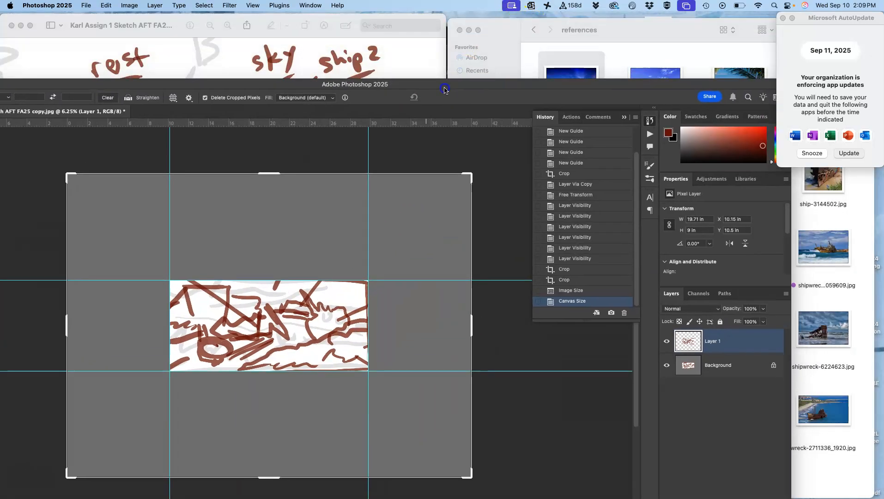
left_click(809, 297)
left_click(726, 223)
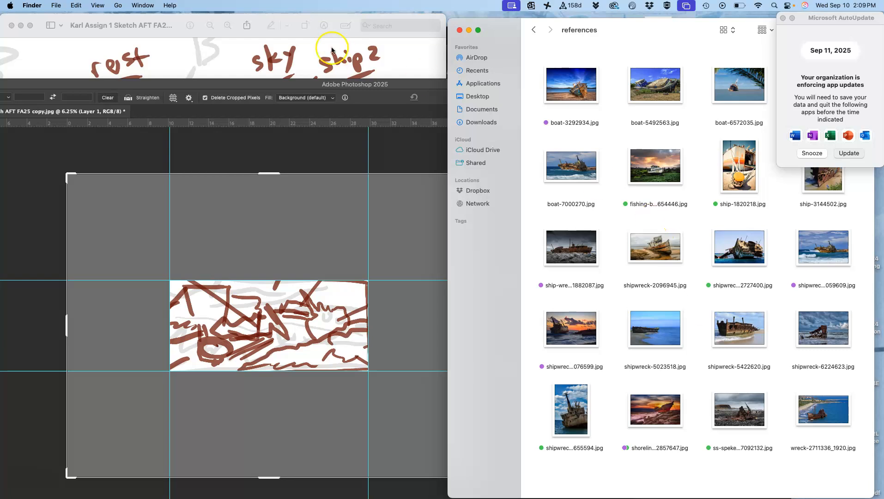
left_click(326, 62)
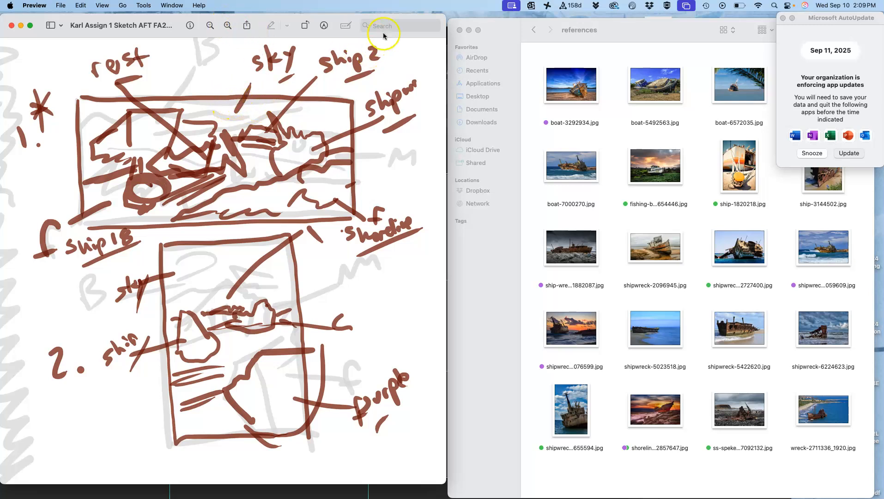
left_click_drag(402, 20, 296, 26)
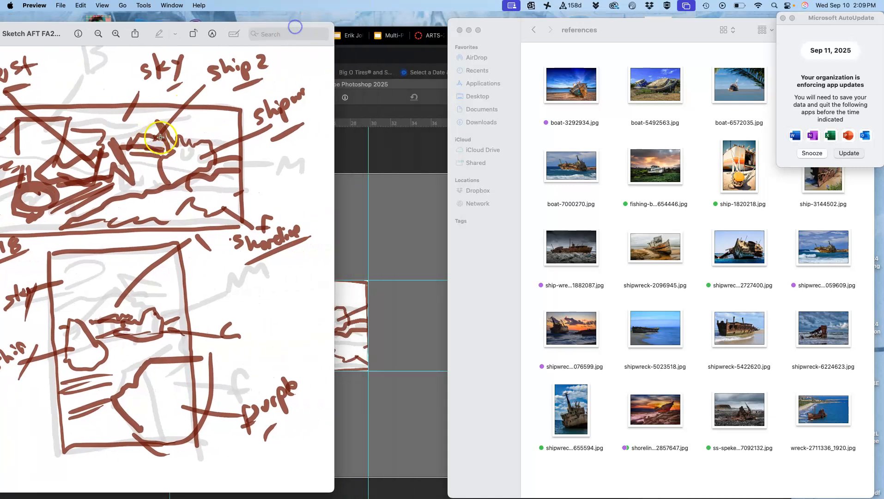
left_click(417, 186)
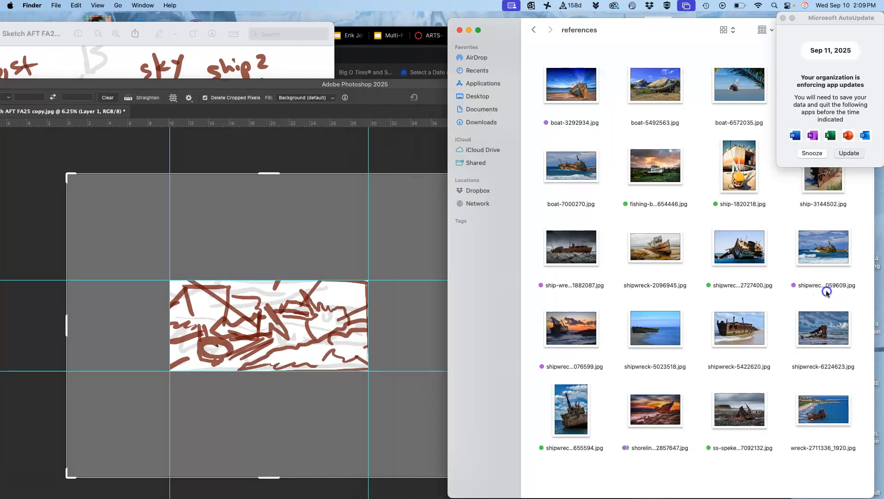
- Place fishing-boat-1654446.jpg from the references folder at the canvas's upper-right corner, scaled to about 94%
left_click(826, 291)
left_click(663, 174)
left_click_drag(663, 175, 416, 216)
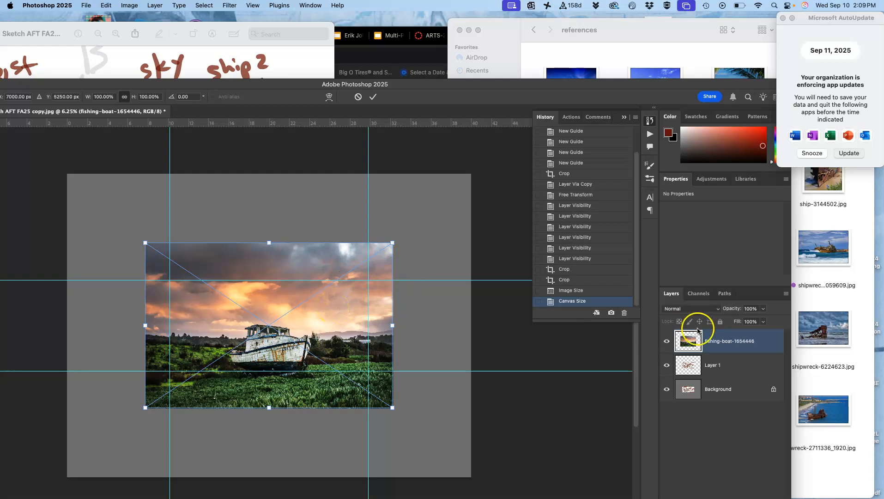
left_click_drag(327, 265, 338, 296)
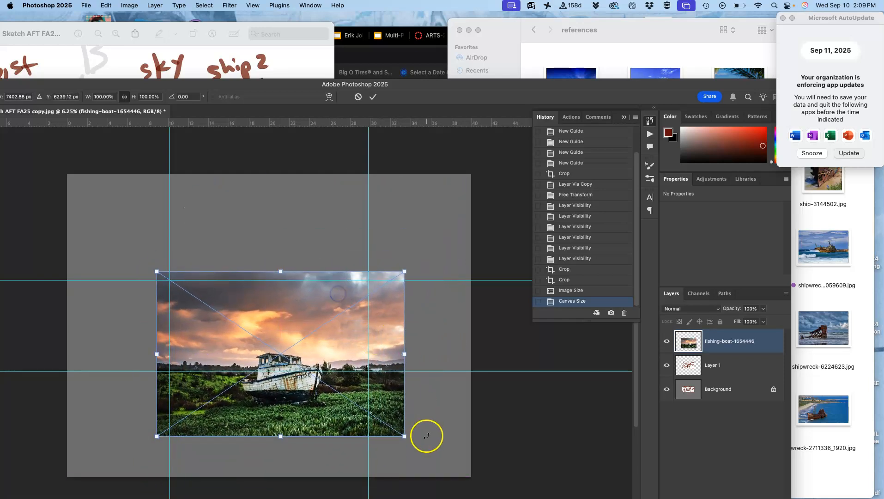
left_click_drag(404, 435, 389, 422)
left_click_drag(314, 414, 389, 329)
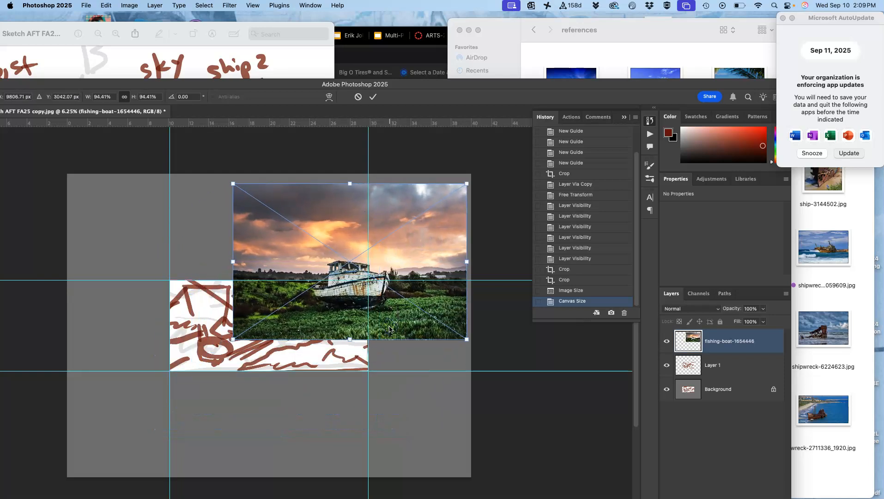
left_click_drag(326, 226, 442, 177)
key("Return")
key("c")
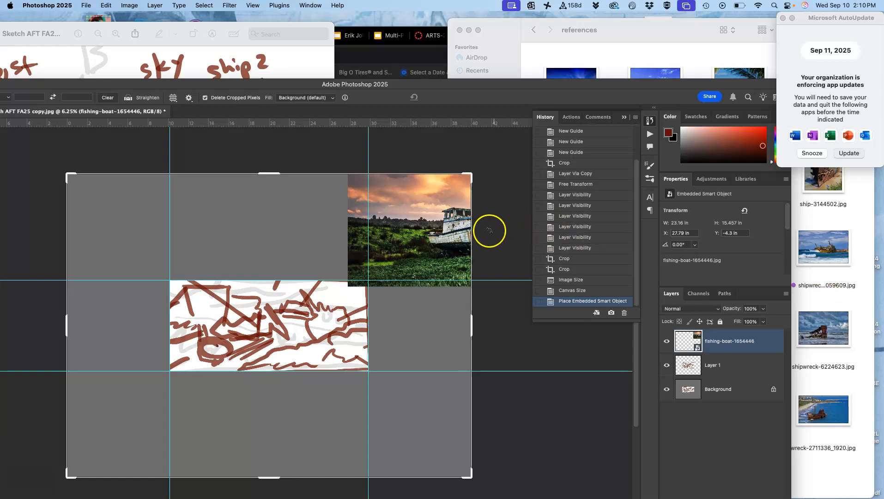
- Place shipwreck-2727400.jpg from the references folder above the sketch, overlapping the canvas's upper edge, at its original scale
left_click(291, 73)
left_click(416, 310)
left_click(810, 295)
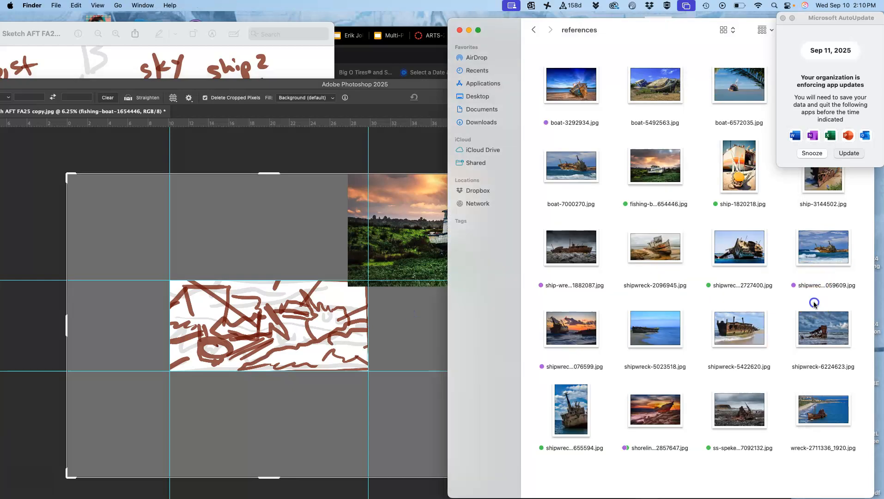
left_click(743, 260)
left_click_drag(742, 260, 217, 261)
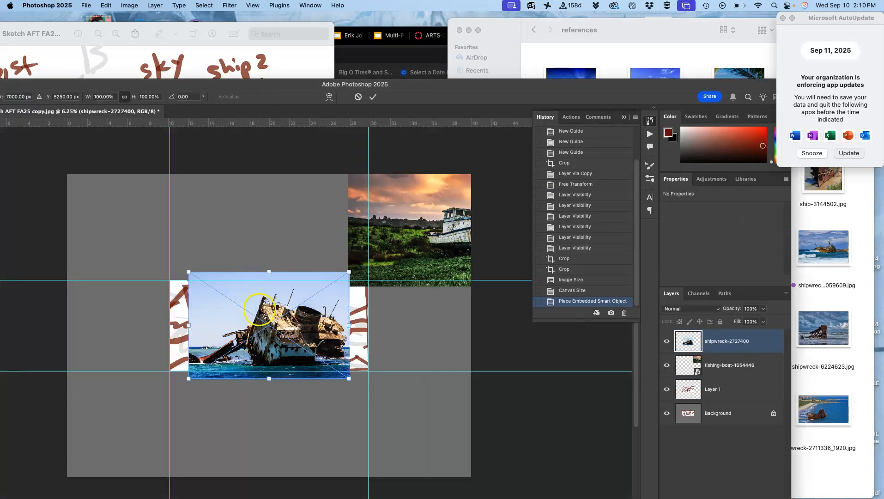
left_click_drag(277, 322, 266, 177)
key("Return")
key("c")
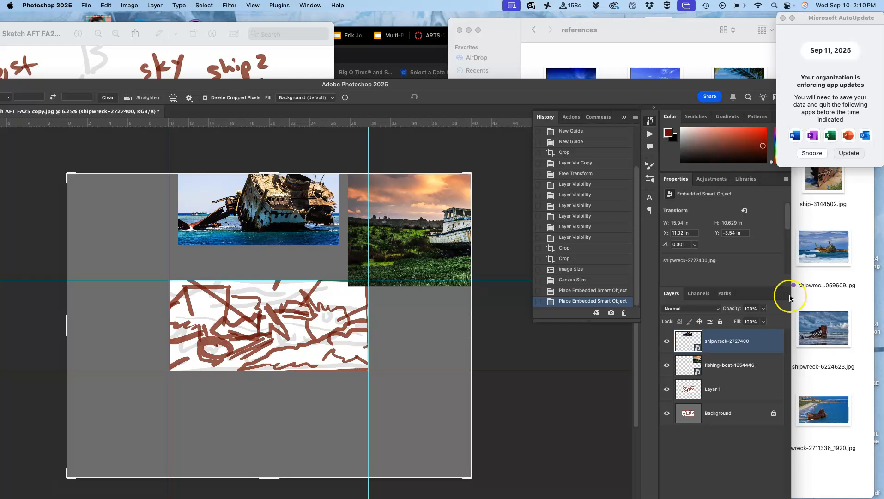
- Consult the annotated thumbnail sketch in Preview, shifting its window to show more of the drawing, and return to Photoshop
left_click(301, 75)
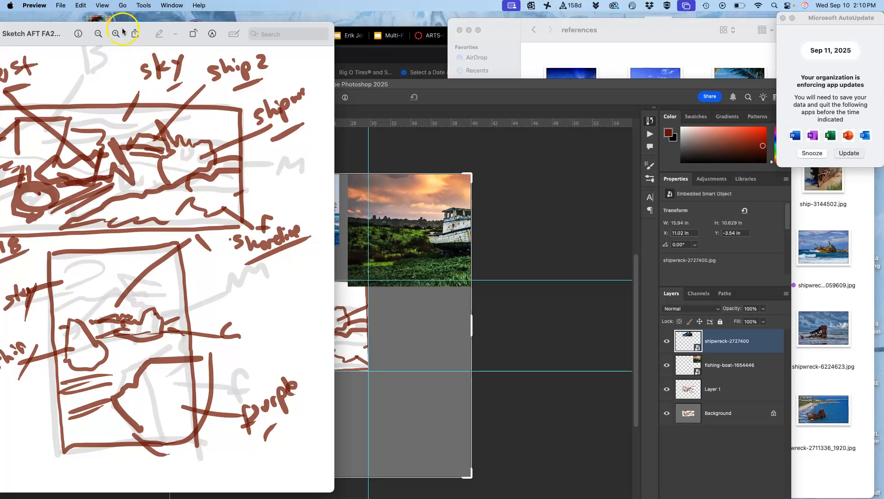
left_click(209, 42)
double_click(65, 32)
left_click_drag(136, 34, 109, 33)
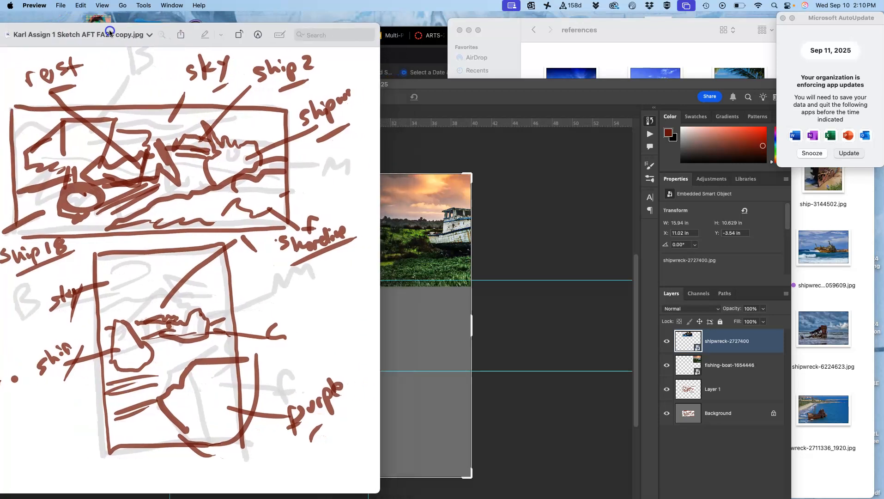
left_click(443, 218)
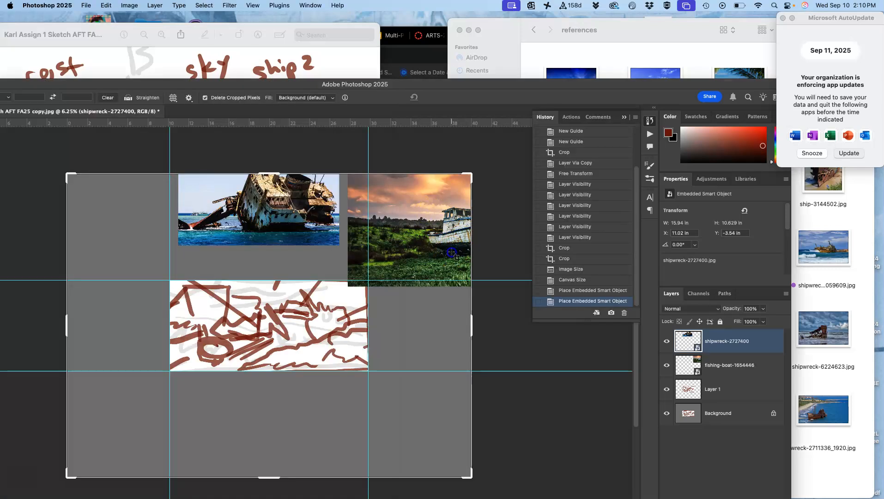
- Dismiss the update notice over the references folder and place shipwreck-6655594.jpg at the canvas's lower-right corner at 100% scale
left_click(822, 294)
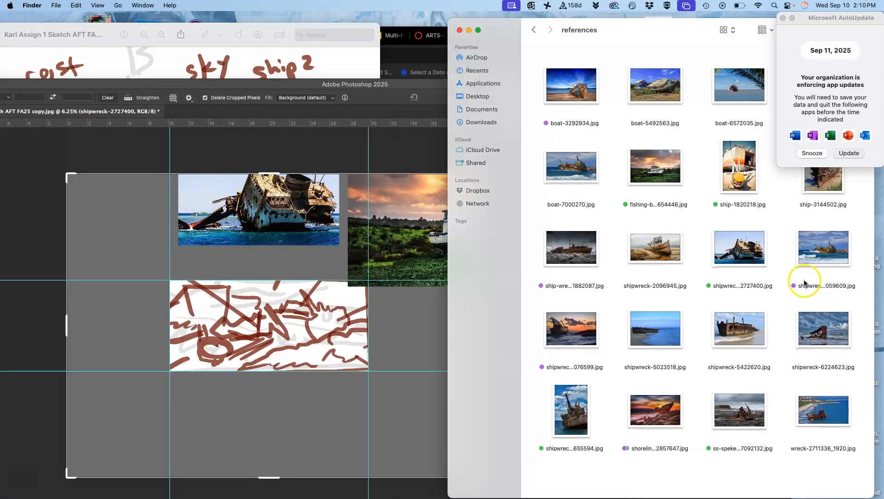
left_click(782, 17)
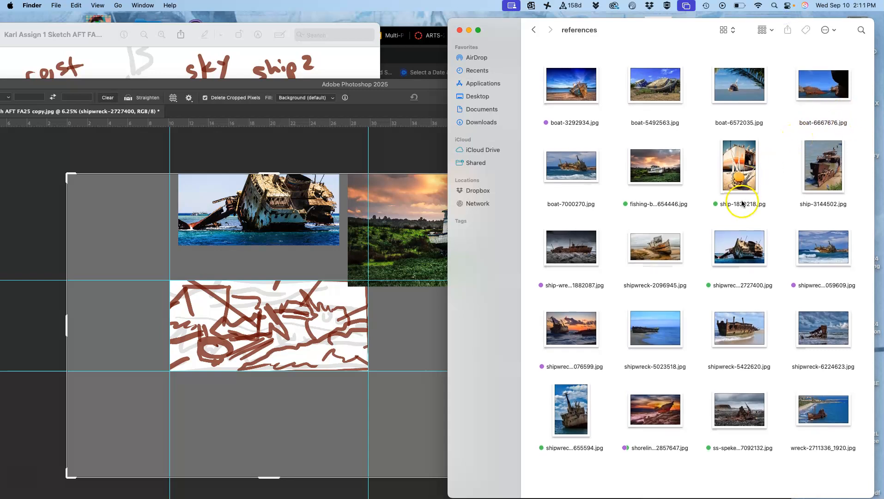
left_click_drag(570, 409, 417, 342)
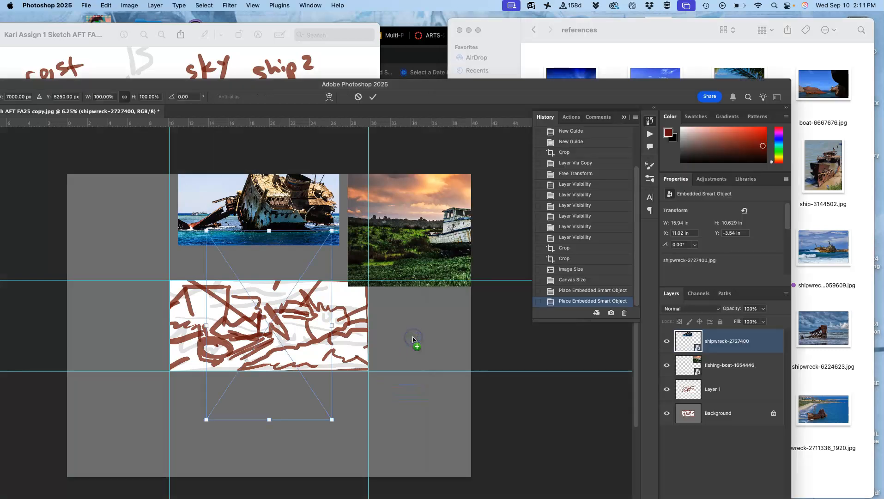
left_click_drag(297, 325, 470, 394)
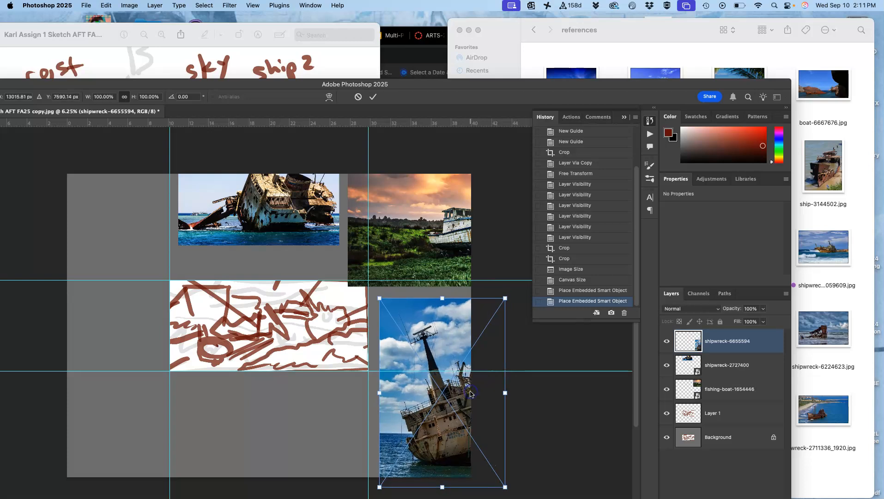
key("Return")
key("c")
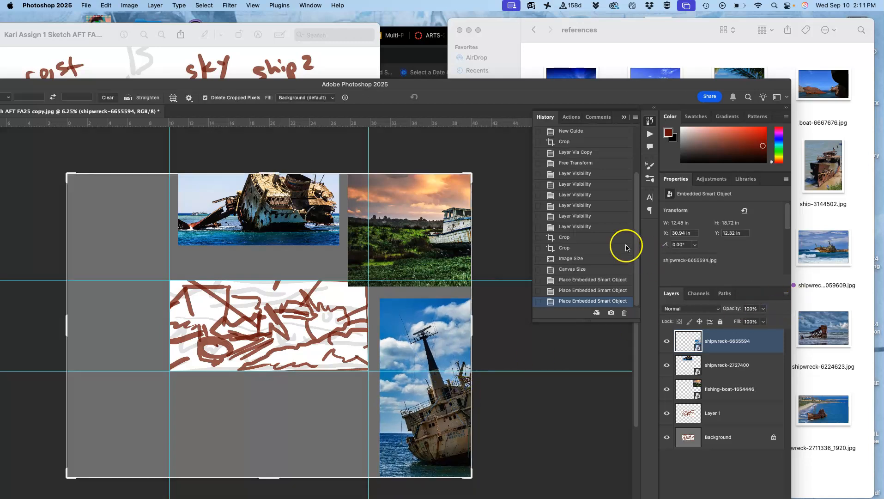
- Check the annotated sketch and place ship-1820218.jpg just left of the canvas sketch, scaled to about 7.1 by 10.7 inches
left_click(328, 61)
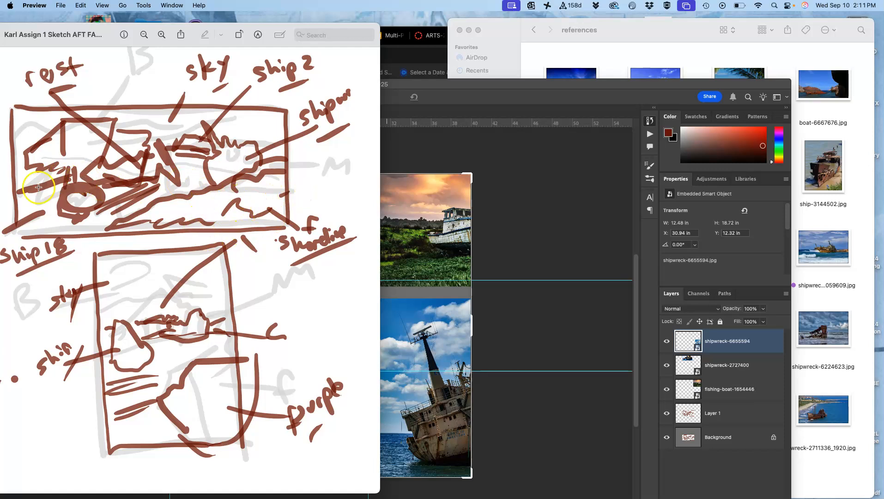
left_click(870, 118)
left_click(743, 169)
left_click_drag(744, 169, 415, 258)
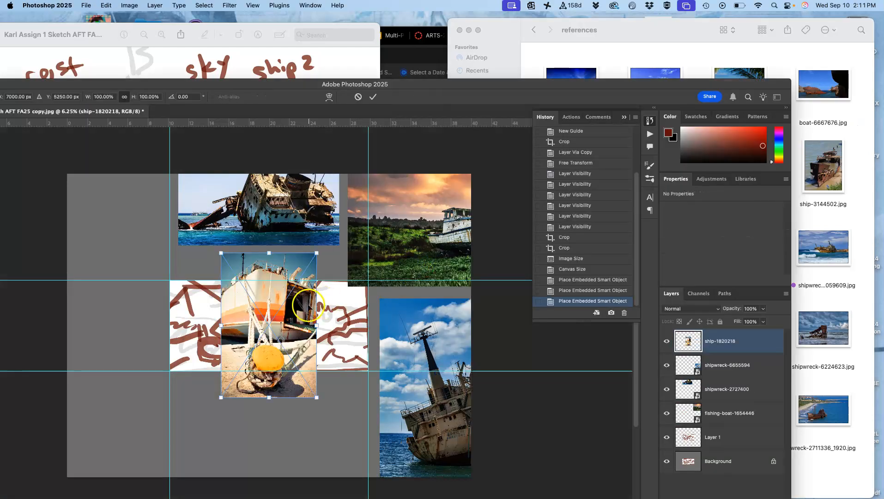
mouse_move(271, 304)
left_mouse_down()
mouse_move(226, 270)
mouse_move(219, 278)
mouse_move(219, 286)
mouse_move(248, 289)
mouse_move(300, 377)
mouse_move(273, 305)
mouse_move(143, 297)
left_mouse_up()
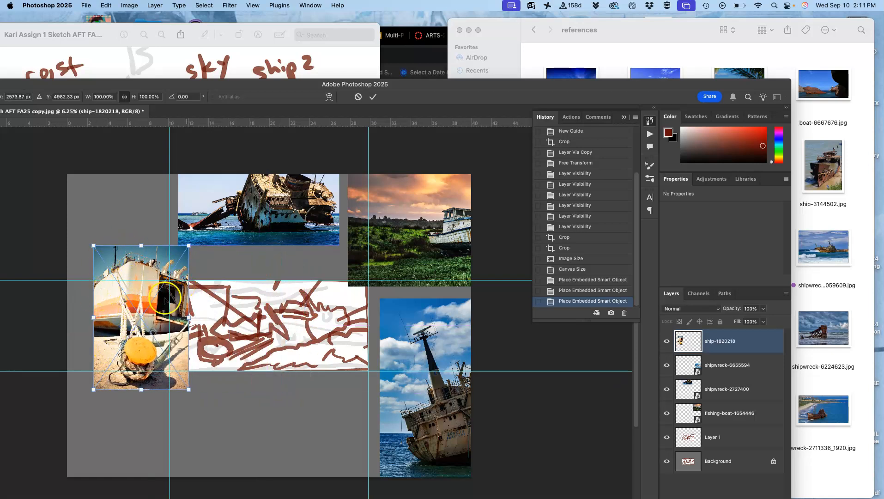
mouse_move(151, 307)
left_mouse_down()
mouse_move(230, 306)
mouse_move(227, 298)
left_mouse_up()
left_click_drag(277, 220, 244, 262)
left_click_drag(226, 311, 145, 332)
key("Return")
key("c")
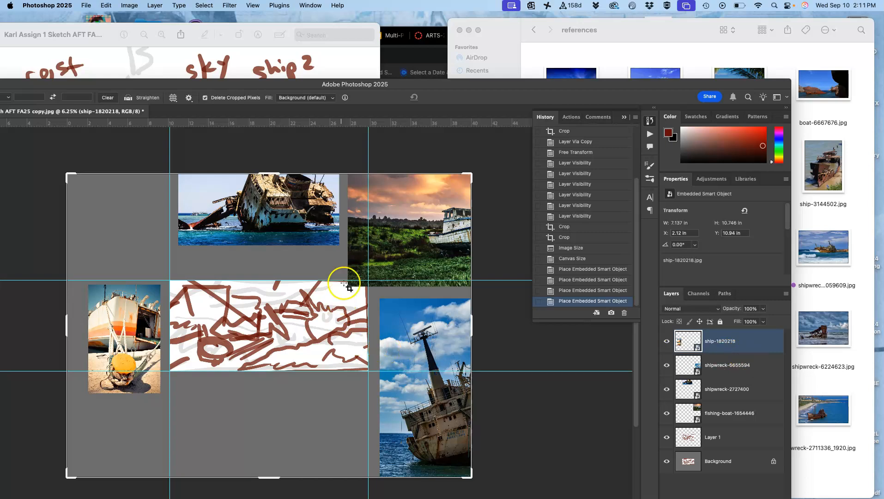
- Check the annotated sketch and place ss-speke-shipwreck-7092132.jpg over the canvas sketch, scaled to about 16.8 by 11.2 inches
left_click(330, 69)
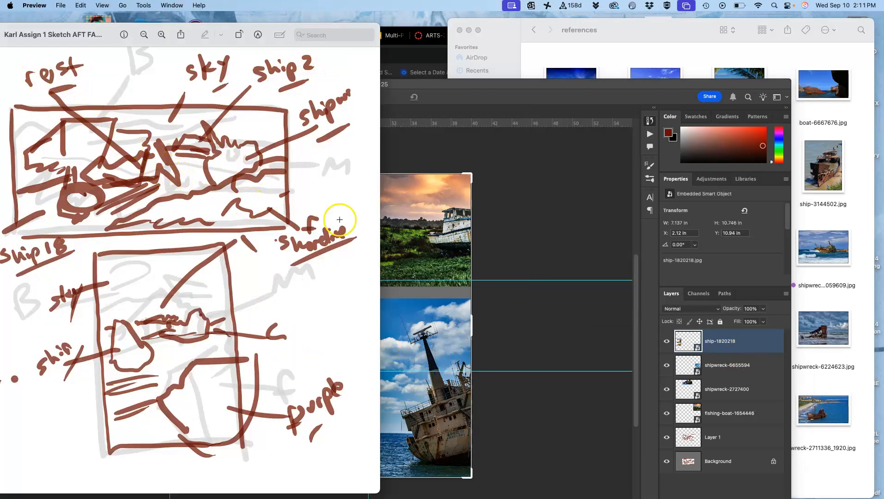
left_click(517, 252)
left_click(795, 250)
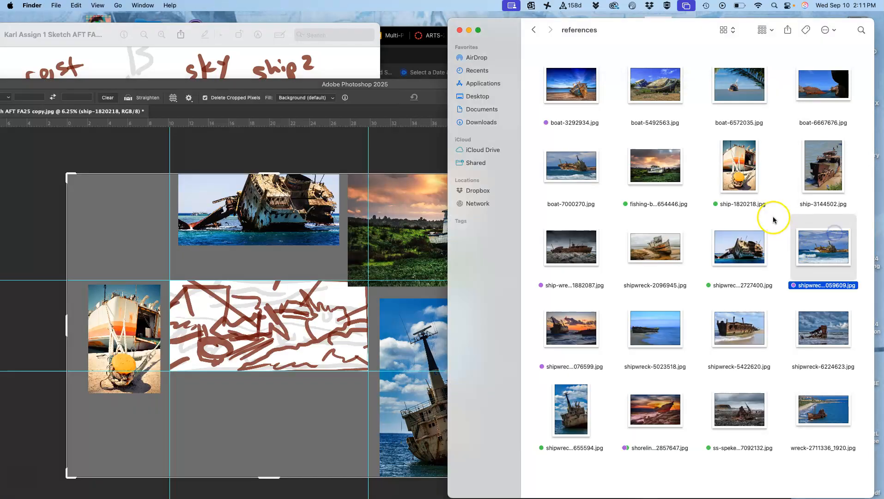
left_click_drag(739, 409, 262, 412)
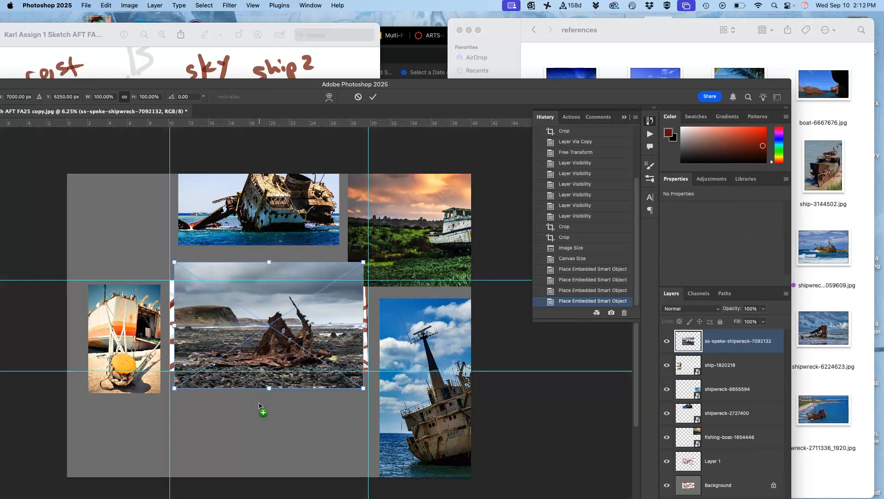
left_click_drag(278, 340, 251, 324)
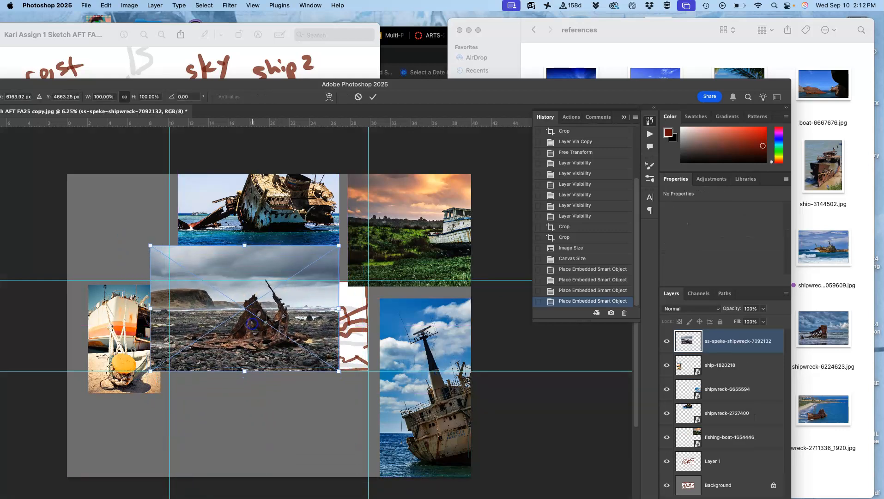
left_click_drag(338, 245, 322, 257)
key("Return")
key("c")
- Leave the accidental crop and move the ss-speke-shipwreck photo off the sketch into the canvas's upper-left corner
left_click_drag(247, 301, 237, 305)
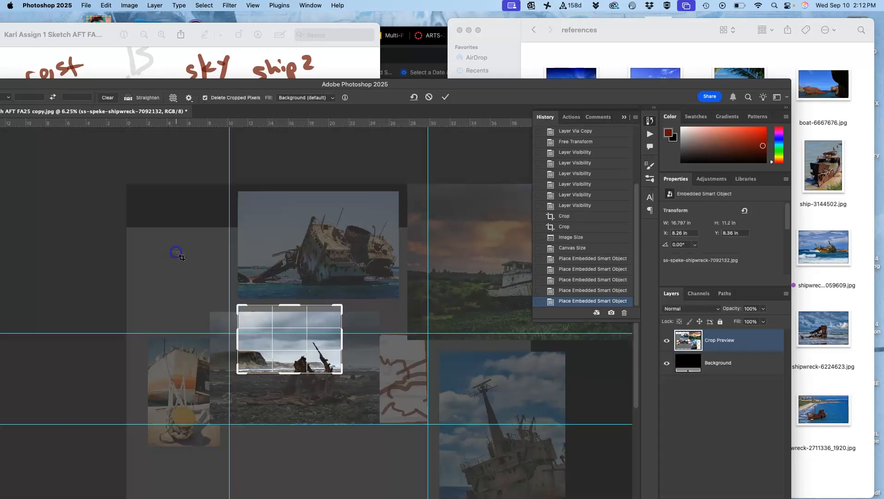
key("Escape")
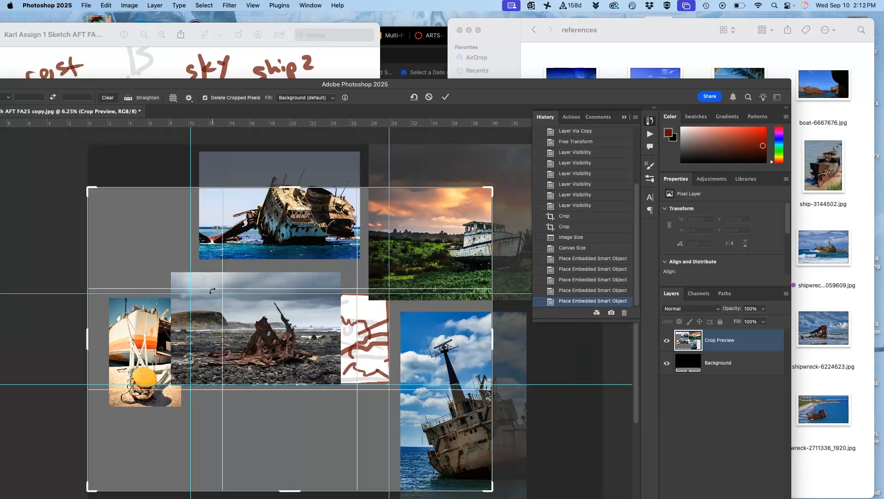
left_click_drag(244, 87, 337, 37)
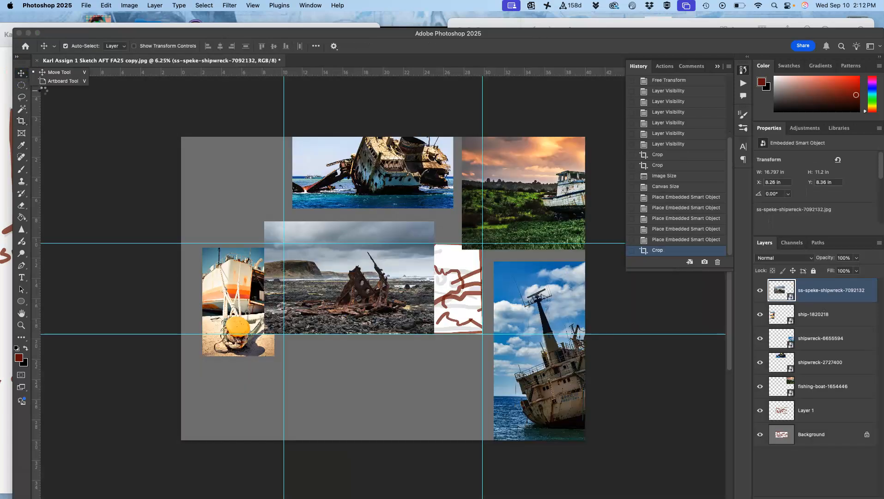
mouse_move(343, 261)
left_mouse_down()
mouse_move(246, 217)
mouse_move(193, 164)
left_mouse_up()
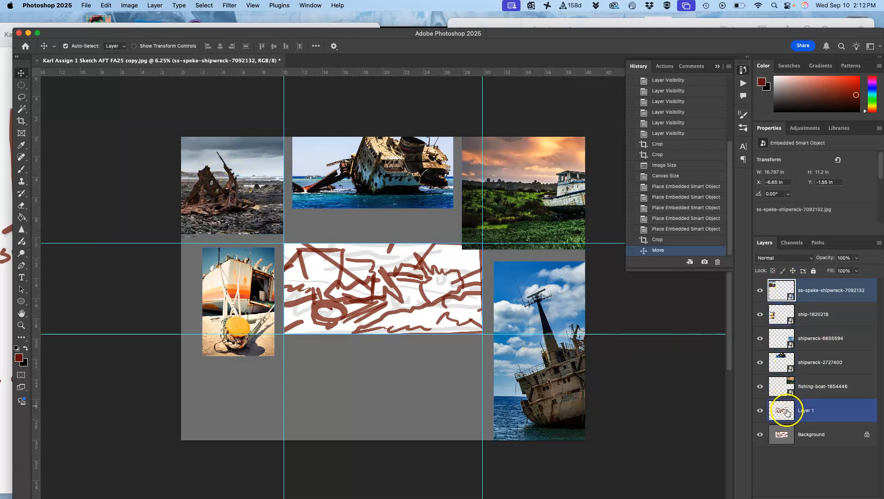
left_click(455, 366)
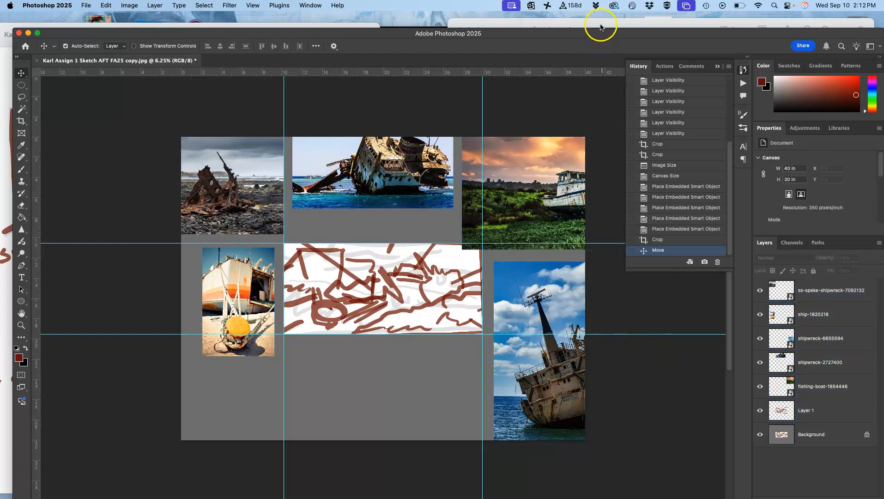
- Place shoreline-2857647.jpg from the references folder centred below the sketch, scaled to about 73%
left_click(603, 24)
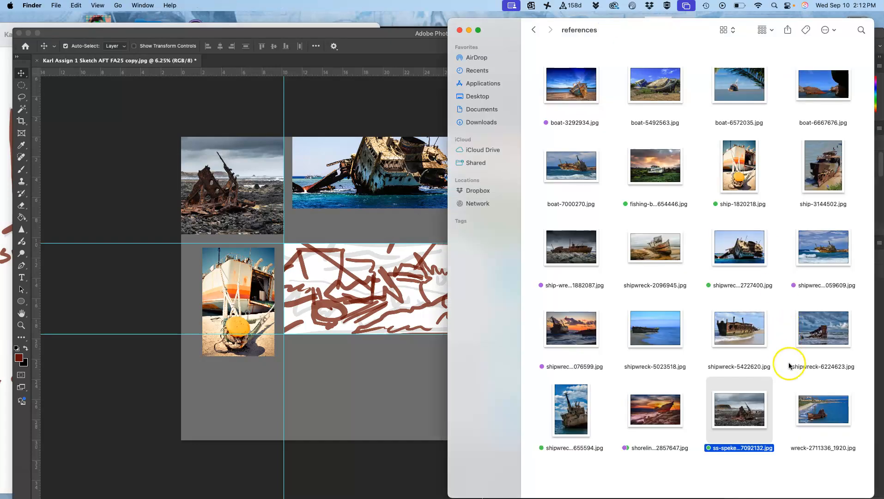
left_click_drag(642, 410, 399, 402)
left_click_drag(438, 303, 438, 391)
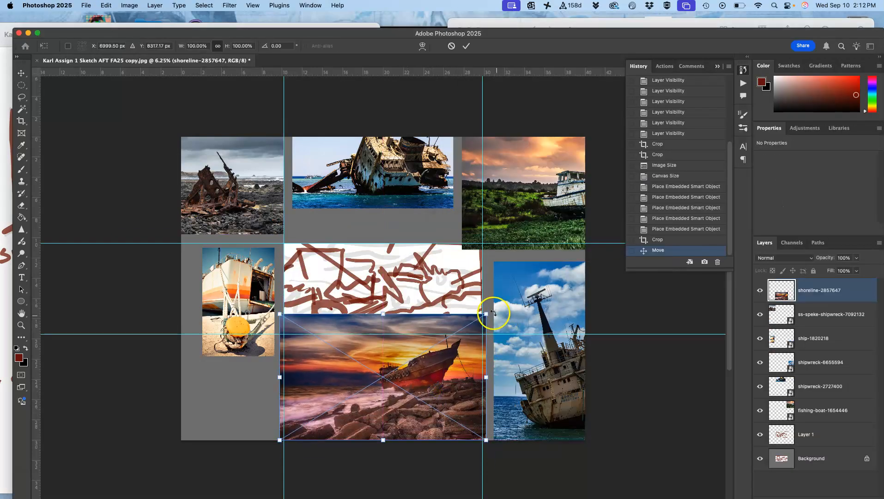
left_click_drag(486, 313, 435, 356)
left_click_drag(412, 390, 434, 381)
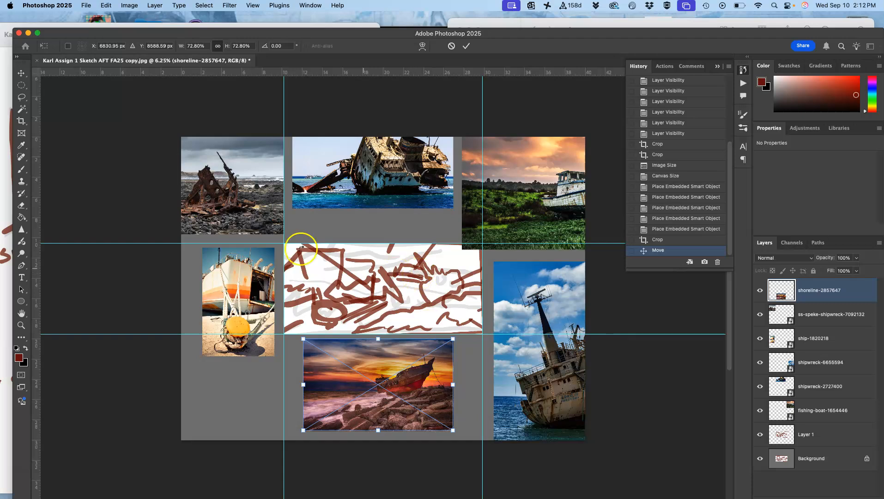
scroll(375, 227, "down", 3)
scroll(375, 227, "right", 4)
scroll(374, 231, "up", 3)
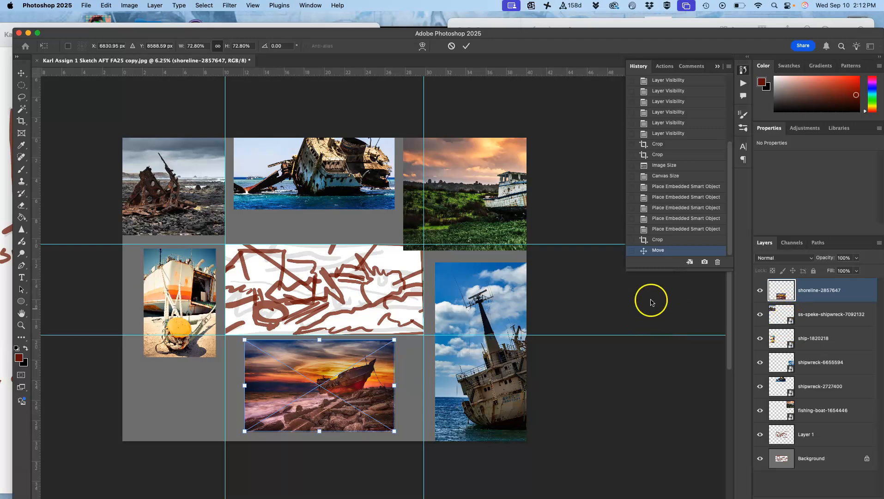
key("Return")
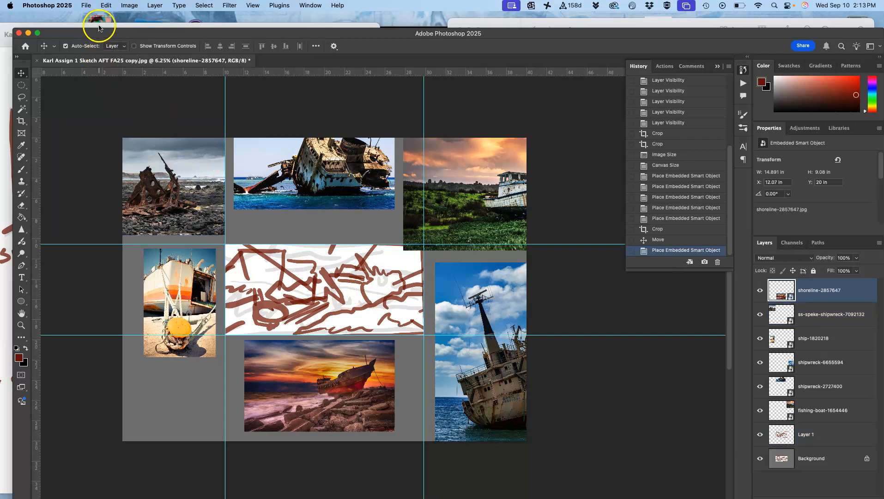
- Save the document to the Desktop in Photoshop format, ending the file name with "Assign 1 Popeye Shipwreck Landscape.psd" after the artist's name
left_click(85, 7)
left_click(93, 104)
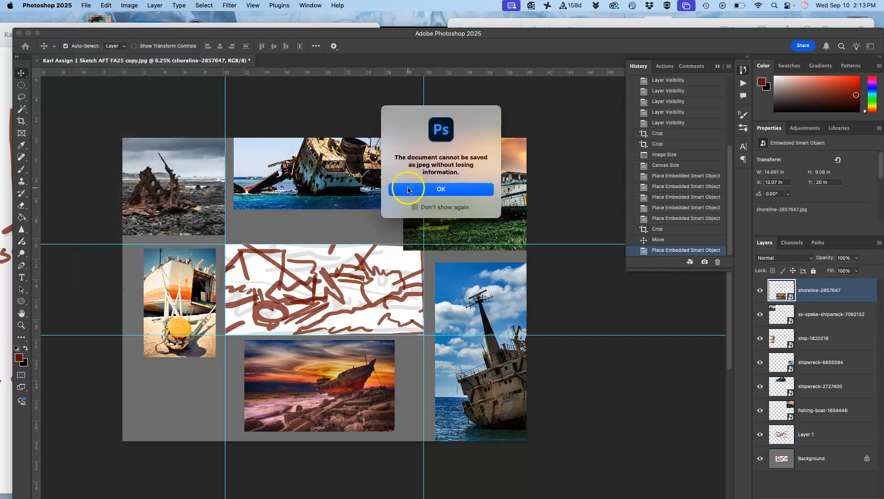
left_click(414, 194)
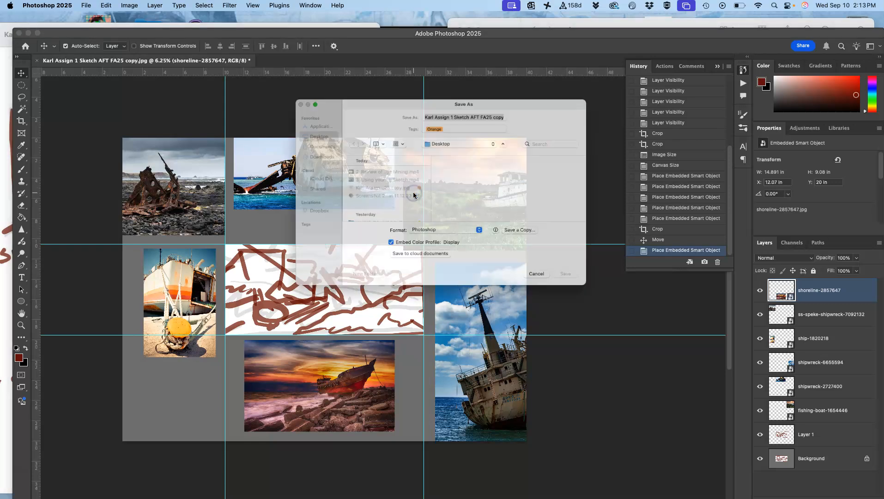
left_click(429, 98)
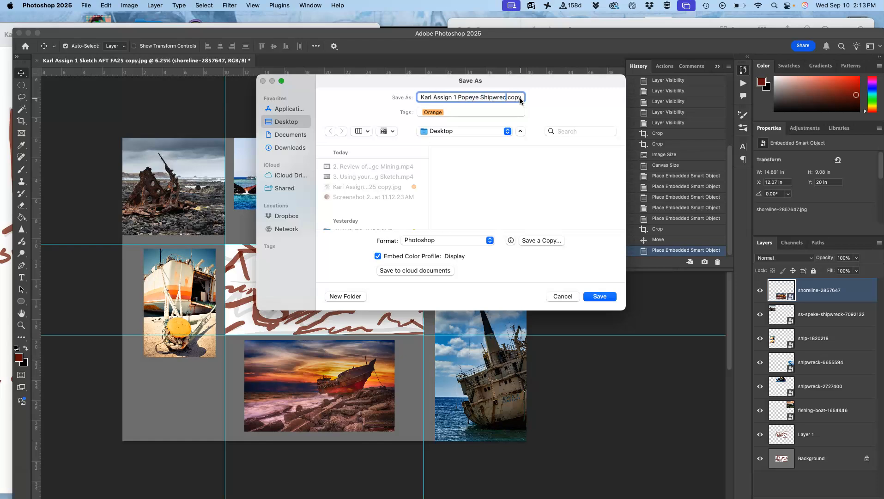
left_click(550, 165)
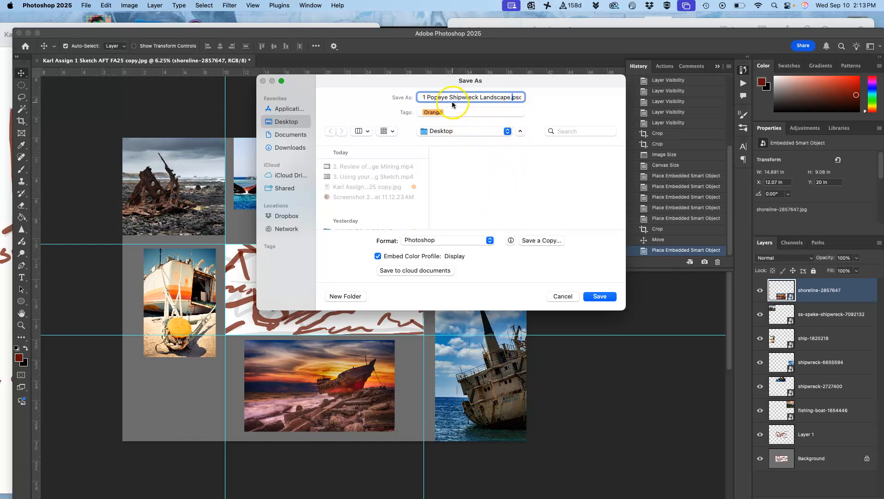
left_click_drag(438, 100, 410, 104)
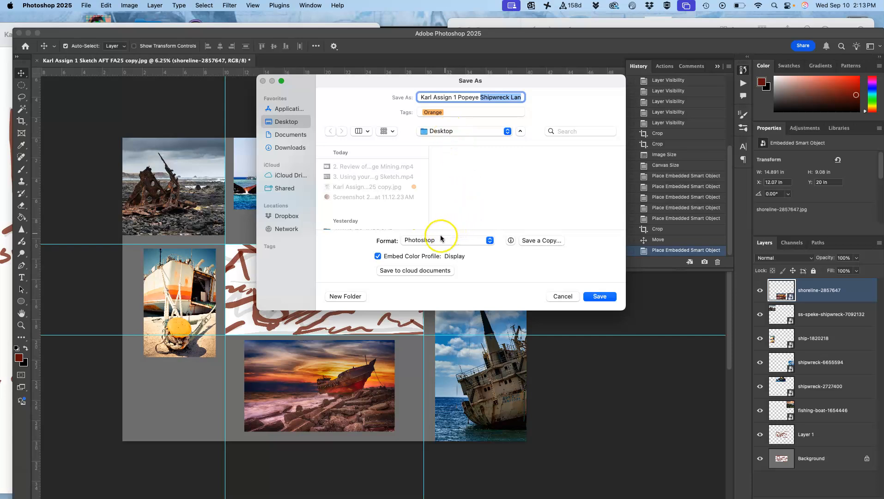
left_click(596, 296)
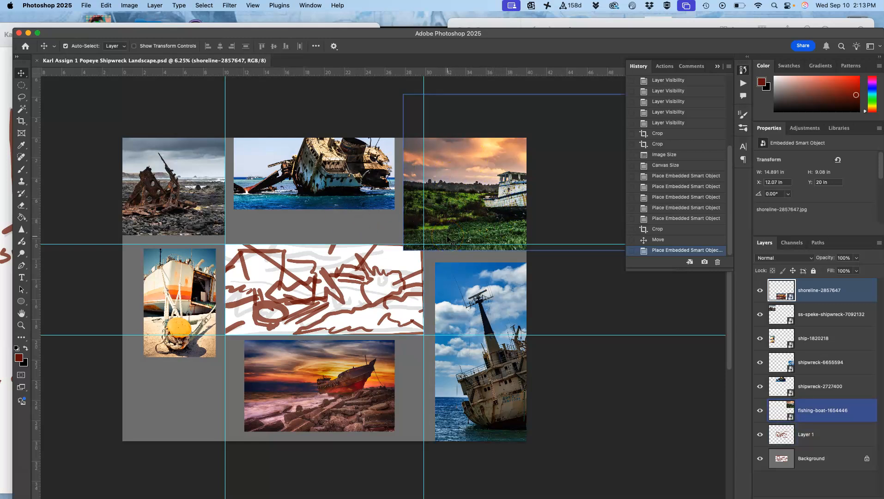
- On the desktop, place the new Popeye Shipwreck Landscape PSD beside the sketch JPG, tag it green, and open it in Photoshop
key("F11")
left_click_drag(658, 185, 409, 72)
right_click(409, 71)
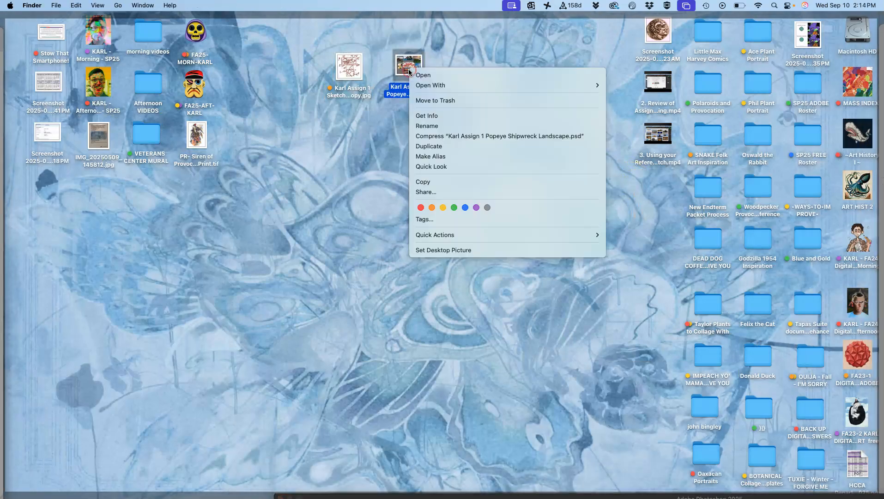
left_click(454, 207)
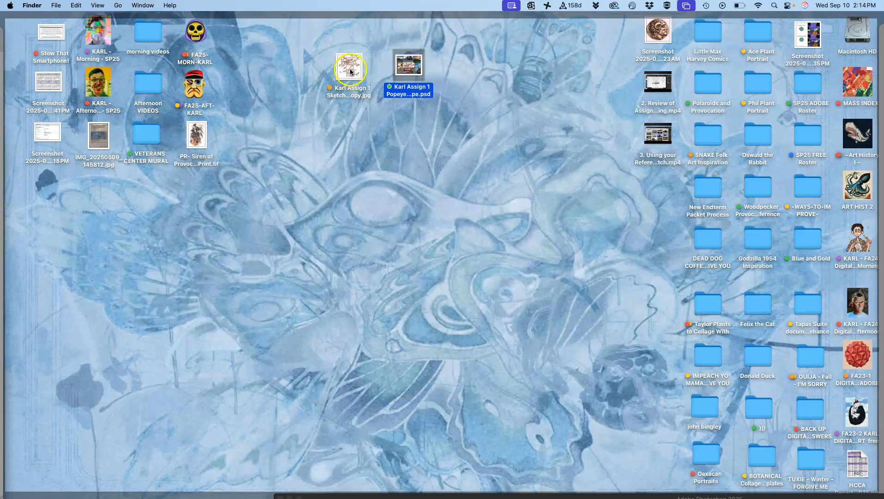
double_click(407, 65)
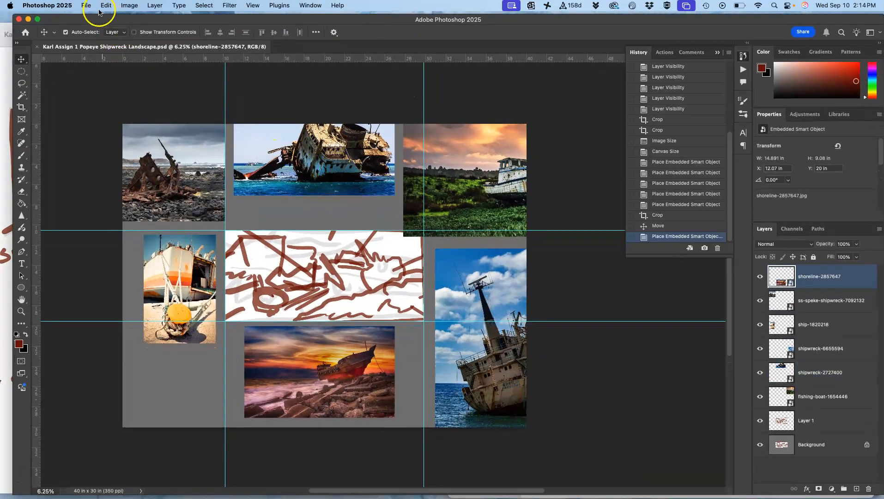
left_click(85, 5)
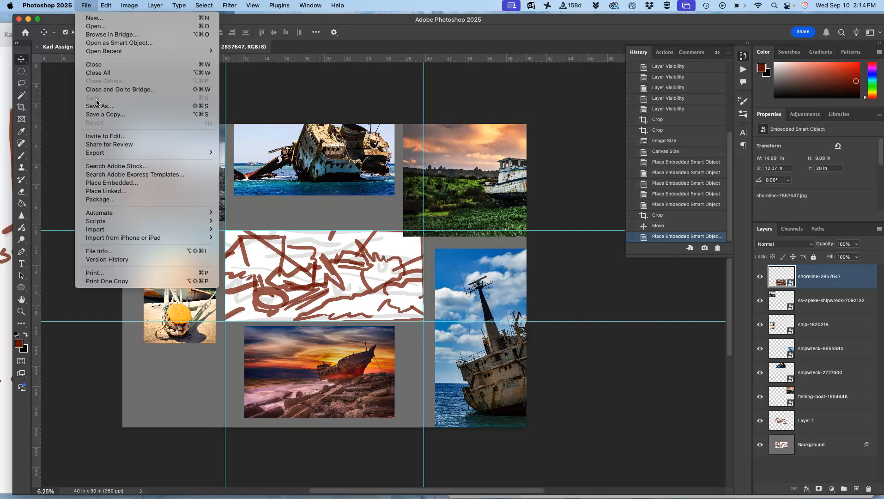
left_click(290, 102)
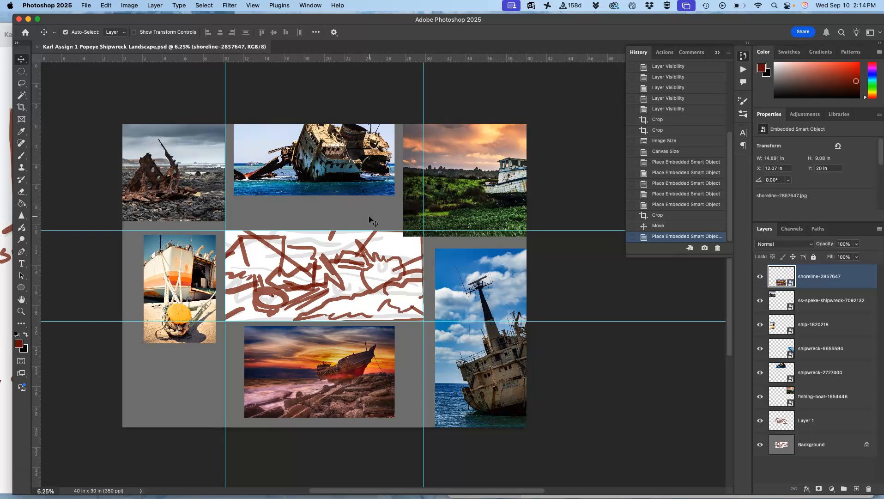
- Hide every reference photo layer except fishing-boat-1654446, leaving the sketch layer and Background visible
left_click(759, 300, "shift")
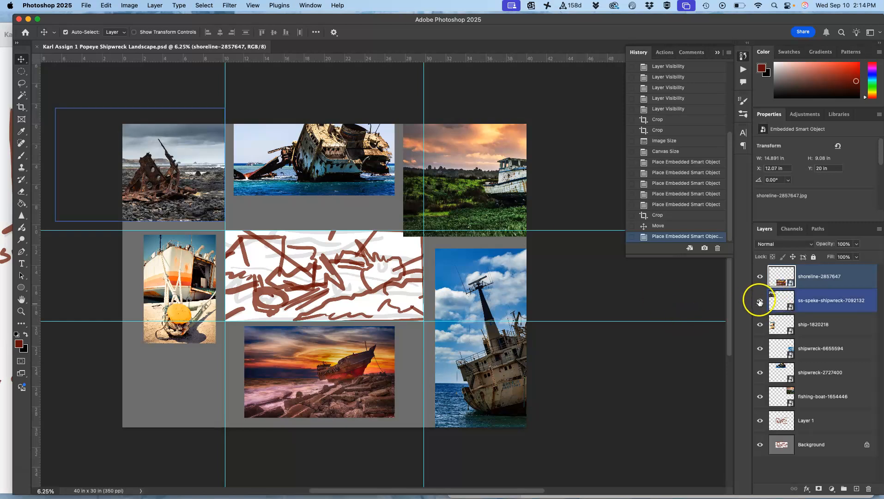
left_click(759, 300)
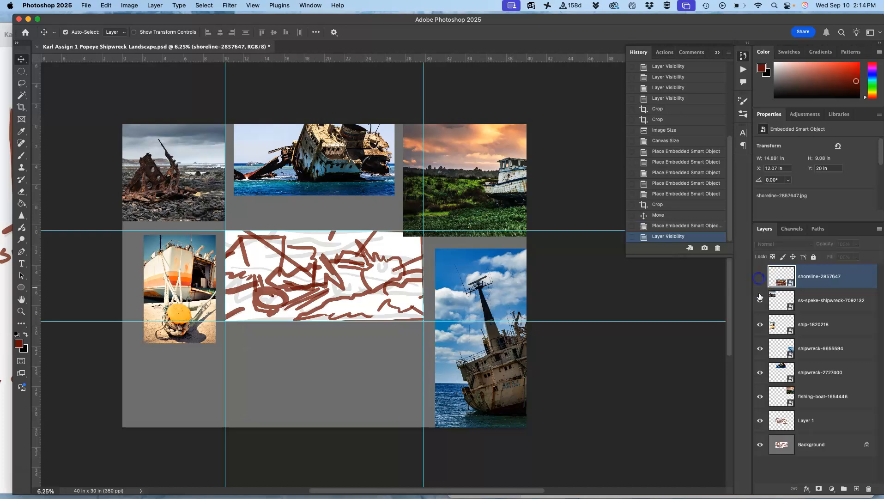
left_click(759, 276)
left_click(759, 324)
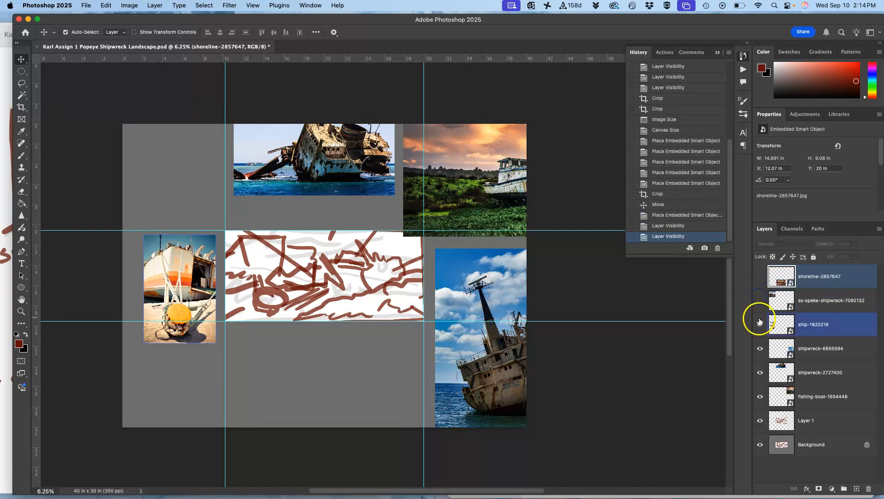
left_click(759, 348)
left_click(759, 372)
left_click(759, 396)
left_click(759, 397)
- Move the fishing-boat-1654446 photo over the sketch in the canvas centre and snooze the Microsoft AutoUpdate reminder
left_click(807, 398)
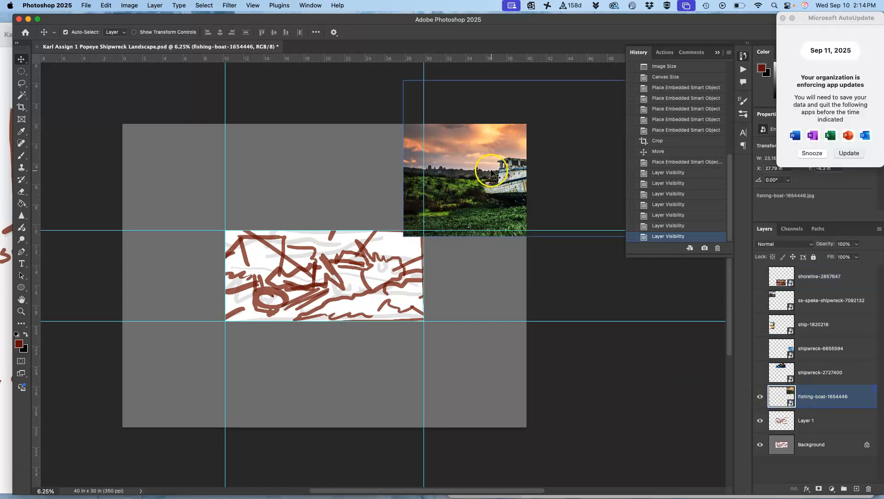
left_click_drag(491, 171, 297, 301)
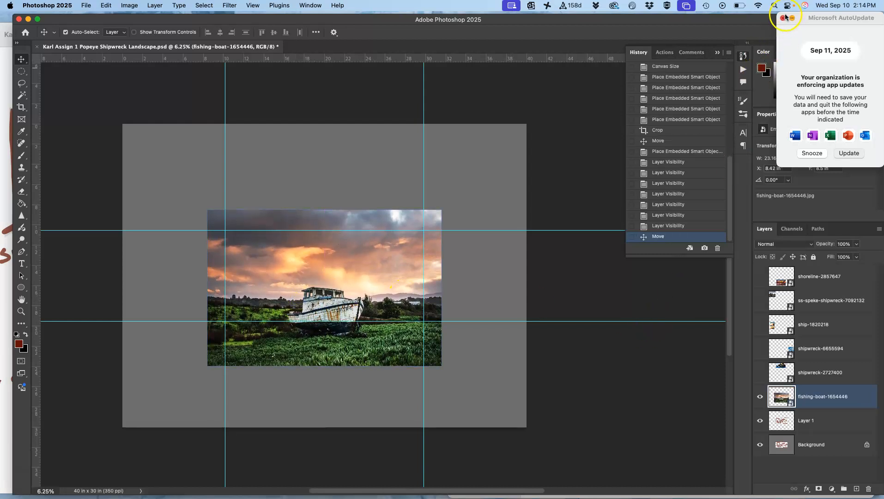
left_click(809, 153)
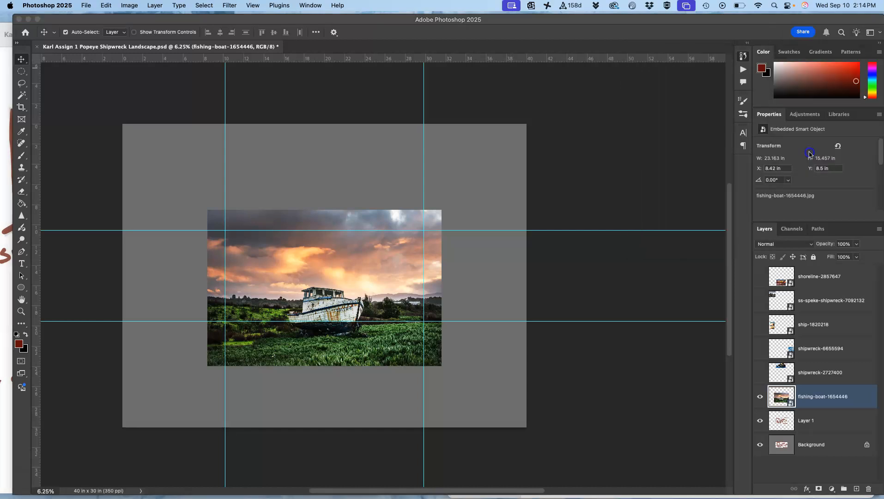
- Duplicate the sketch layer, Layer 1, and bring the copy forward to the top of the layer stack
left_click(815, 425)
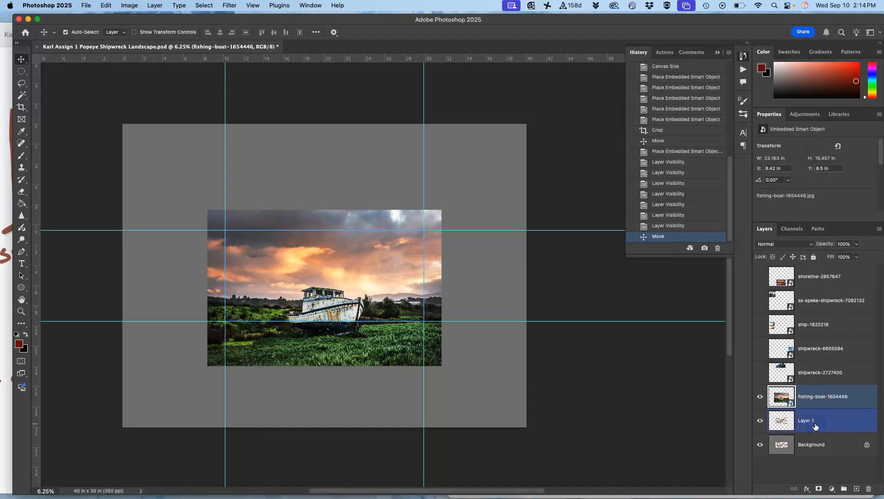
left_click(815, 426)
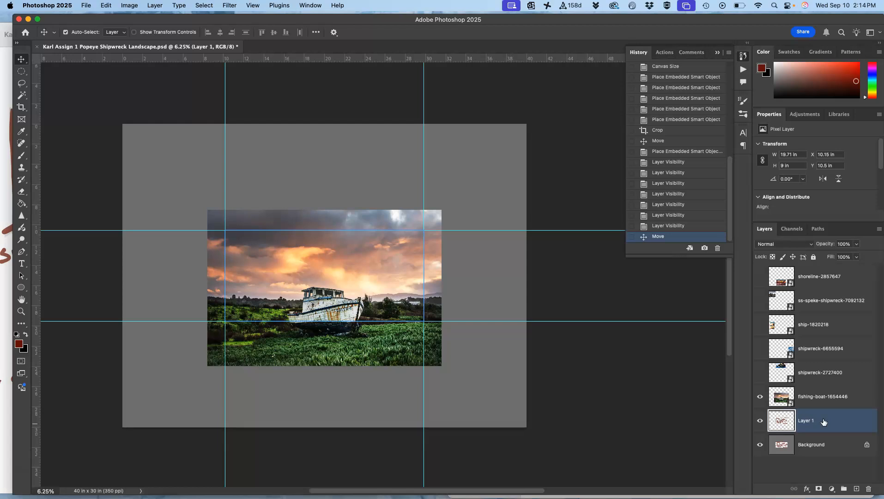
key("super+j")
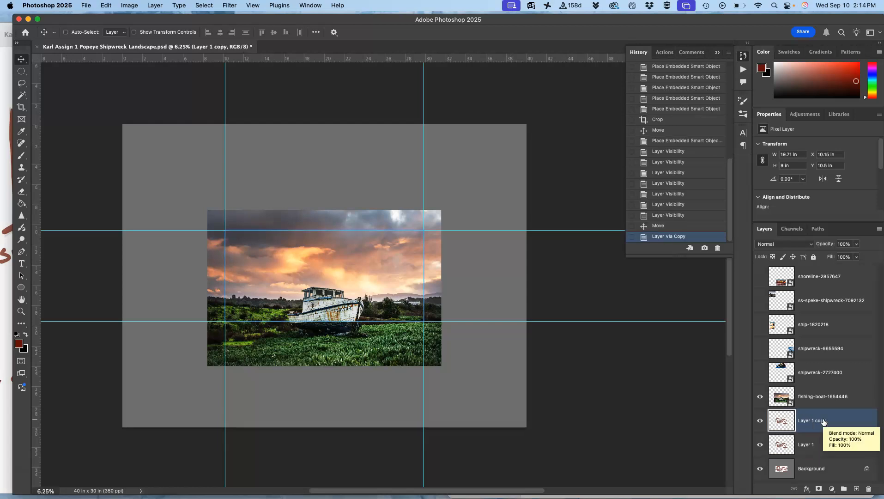
key("super+bracketright")
key("super+bracketright")
key("super+bracketright")
key("super+bracketright")
key("super+bracketright")
key("super+bracketright")
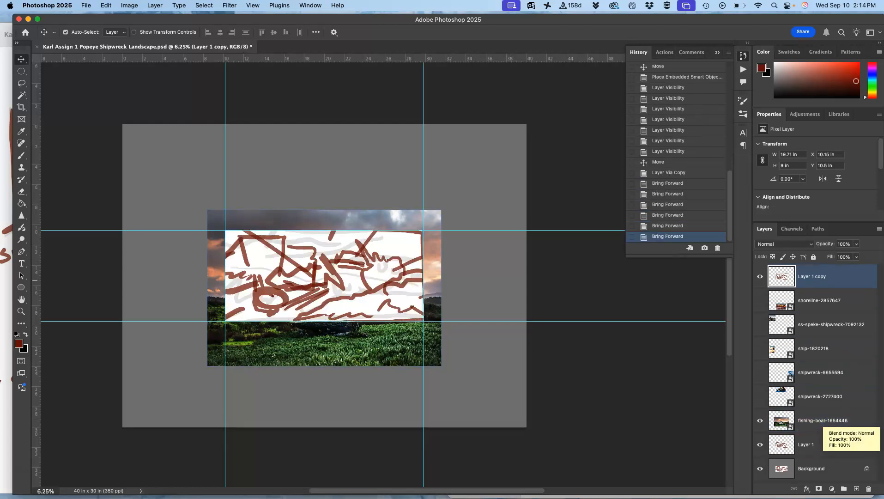
- Lower the sketch copy's opacity to 38%, lock the layer completely, and toggle its visibility off and on to compare
left_click(856, 244)
mouse_move(833, 256)
left_mouse_down()
mouse_move(822, 256)
mouse_move(830, 256)
left_mouse_up()
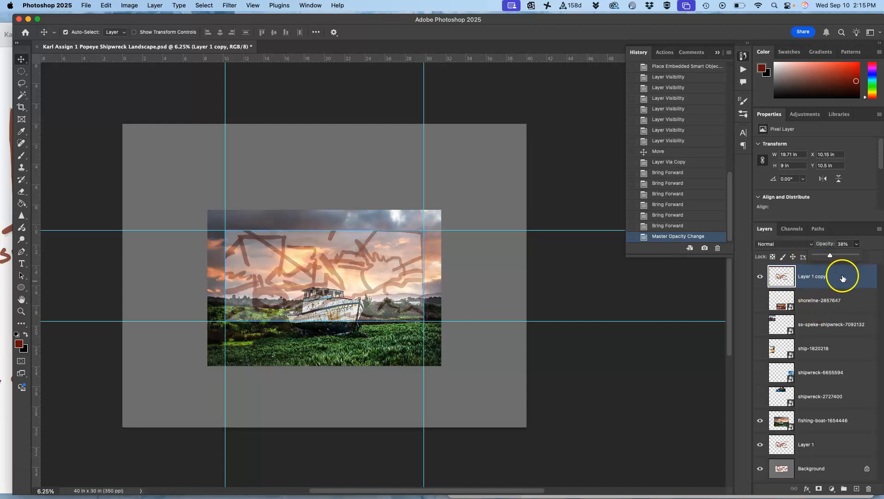
left_click(814, 256)
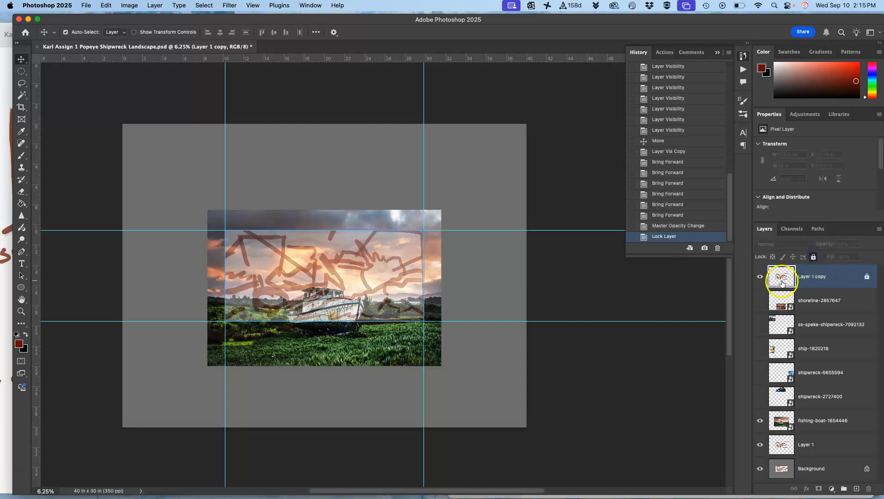
left_click(759, 276)
left_click(760, 276)
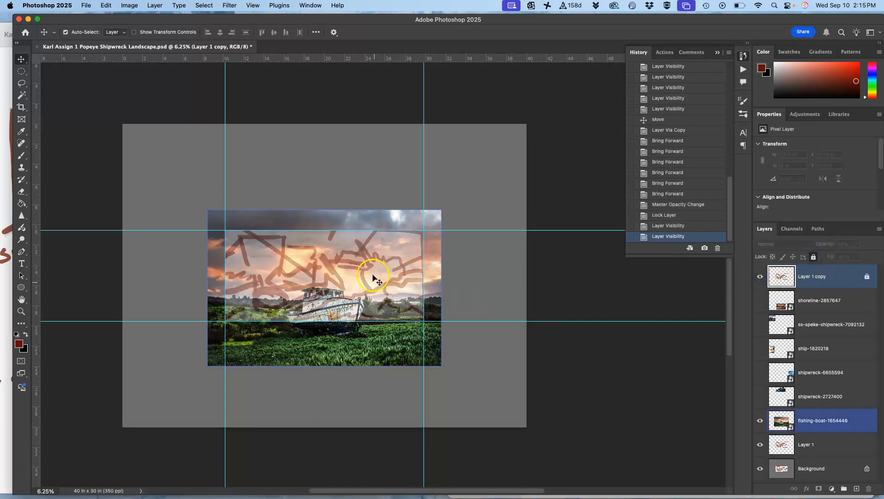
- Free transform the fishing-boat photo to about 21 by 11.8 inches, flattening its height and positioning it to cover the sketch area
mouse_move(406, 223)
left_mouse_down()
mouse_move(415, 206)
mouse_move(426, 218)
mouse_move(438, 195)
mouse_move(415, 241)
mouse_move(417, 233)
left_mouse_up()
key("super+equal")
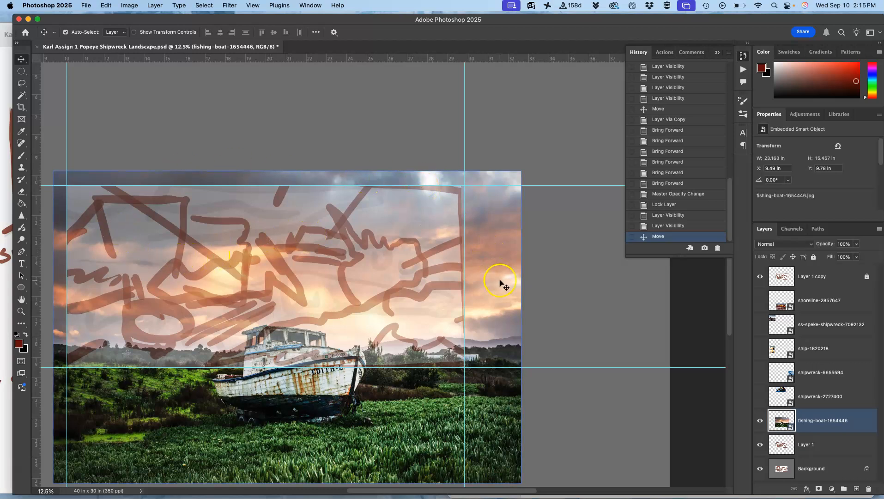
scroll(500, 281, "left", 3)
scroll(500, 281, "down", 2)
left_click(527, 282, "super")
key("super+t")
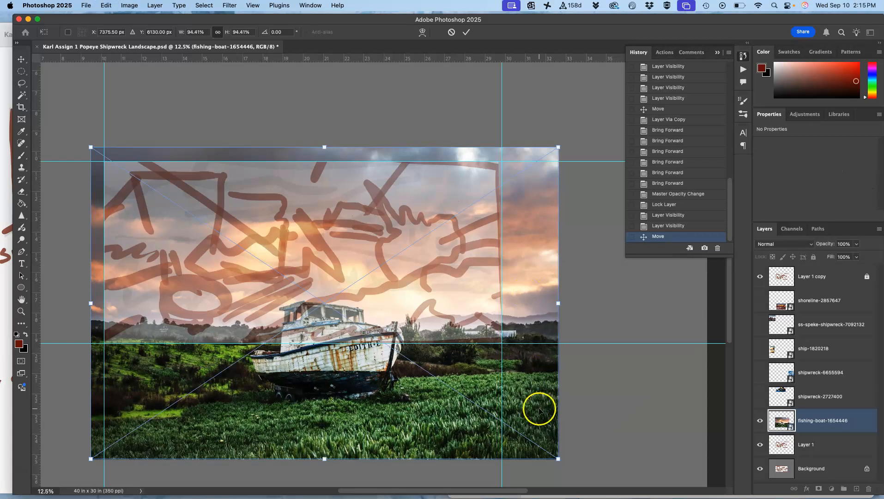
left_click_drag(559, 460, 509, 444)
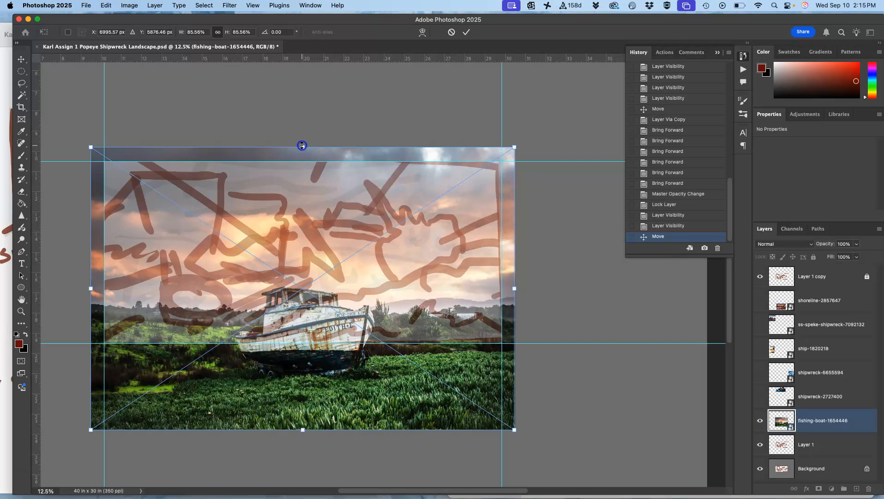
left_click_drag(302, 146, 301, 169)
left_click_drag(310, 200, 312, 176)
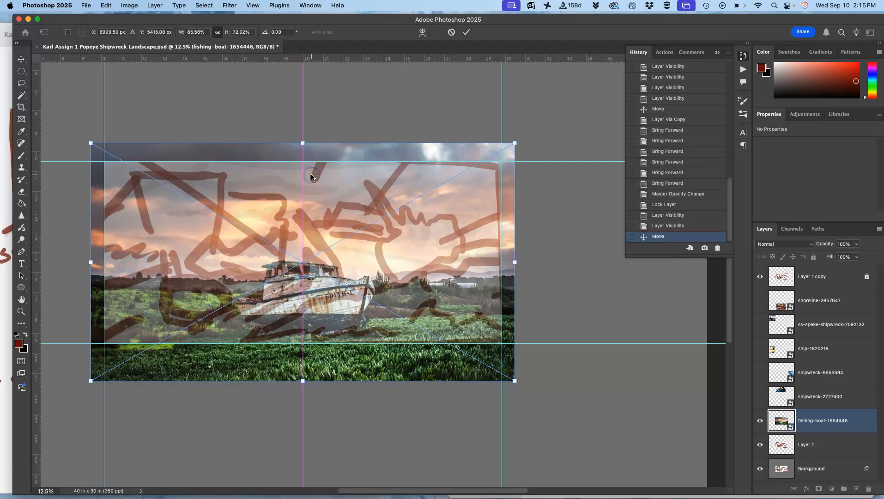
key("Return")
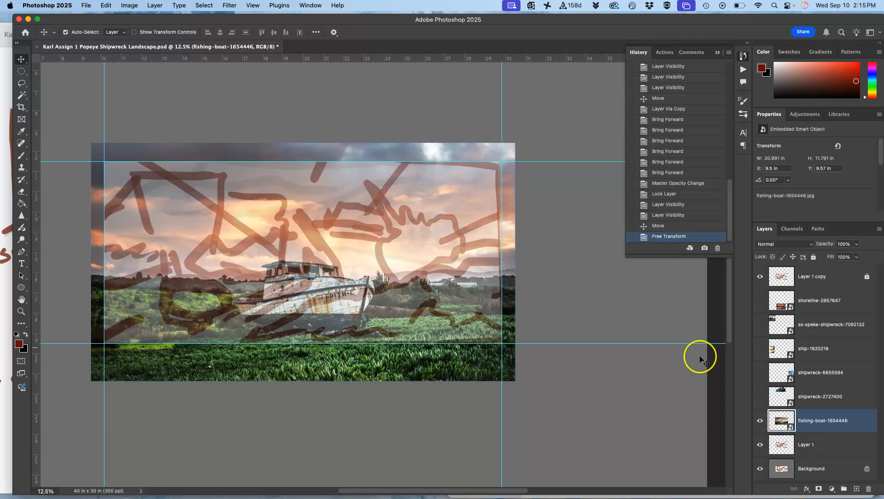